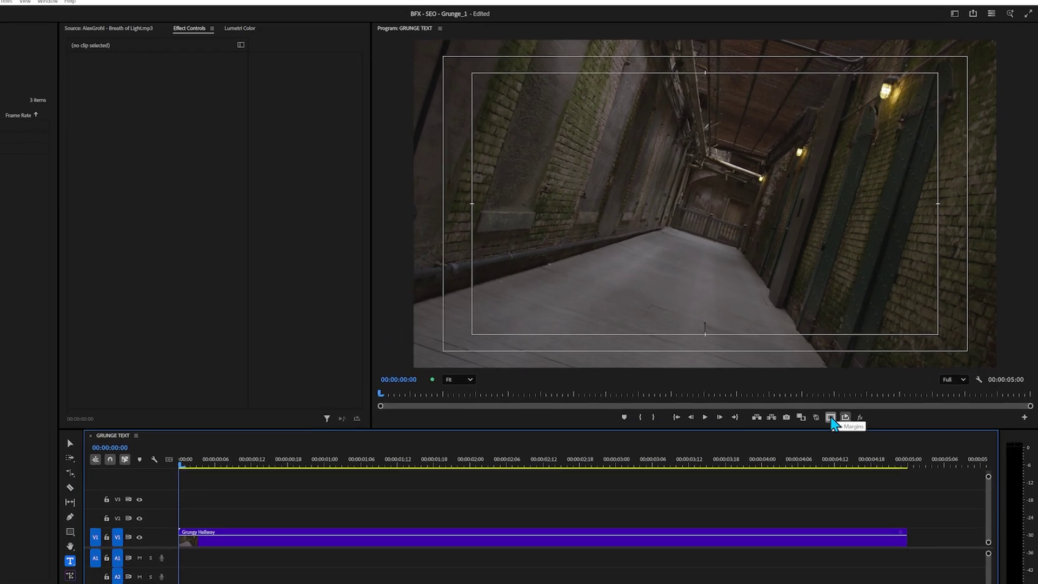
# Step: Add a white 'GRUNGE' title over the hallway footage and scale it to span the frame
pyautogui.click(446, 216)
pyautogui.click(446, 216)
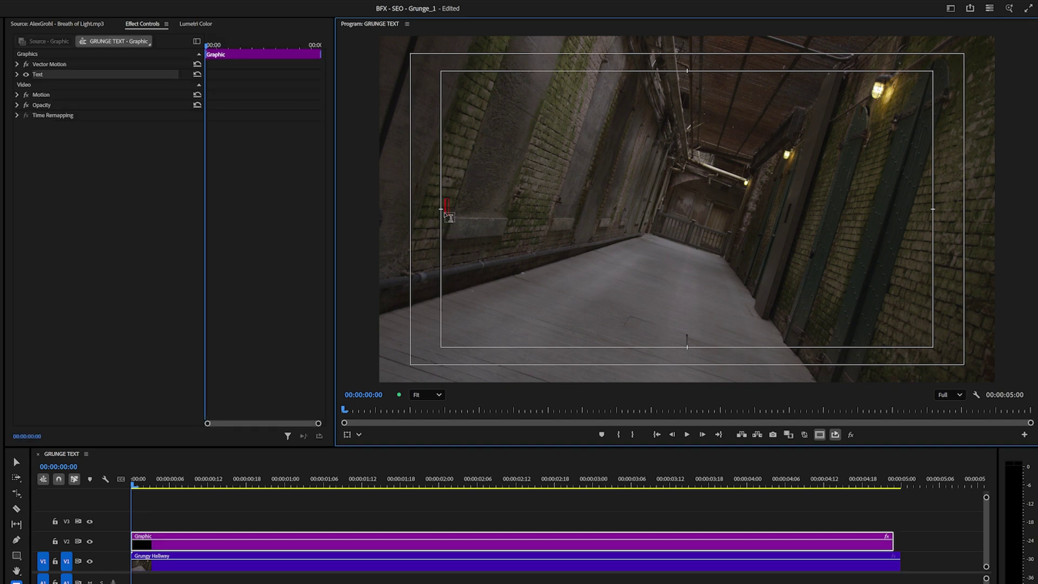
pyautogui.write('GRNG')
pyautogui.press('Escape')
pyautogui.moveTo(502, 200); pyautogui.dragTo(862, 189)
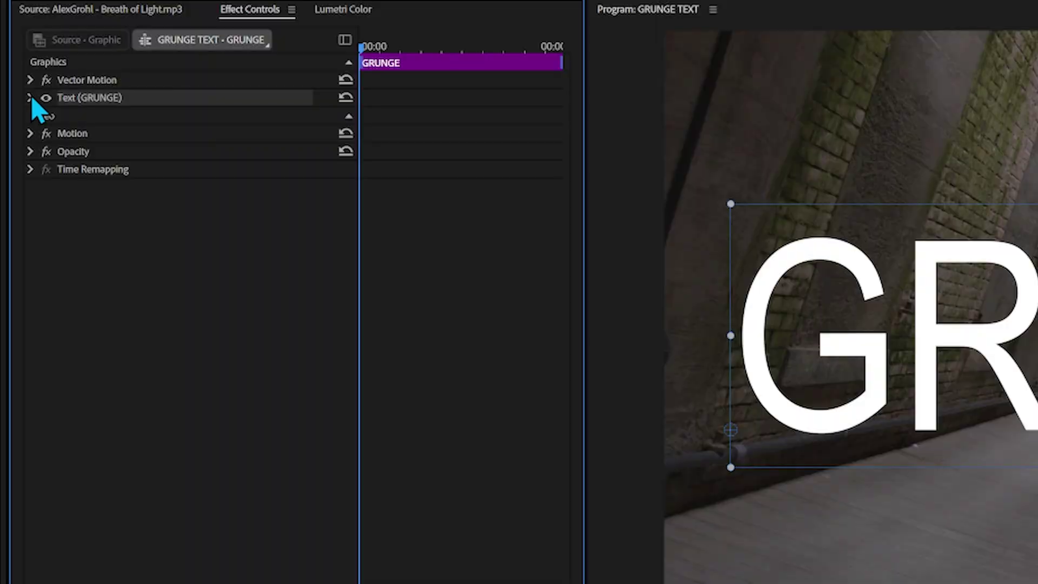
# Step: Enable a white outer stroke on the GRUNGE title and set it to 4.3 px
pyautogui.click(30, 98)
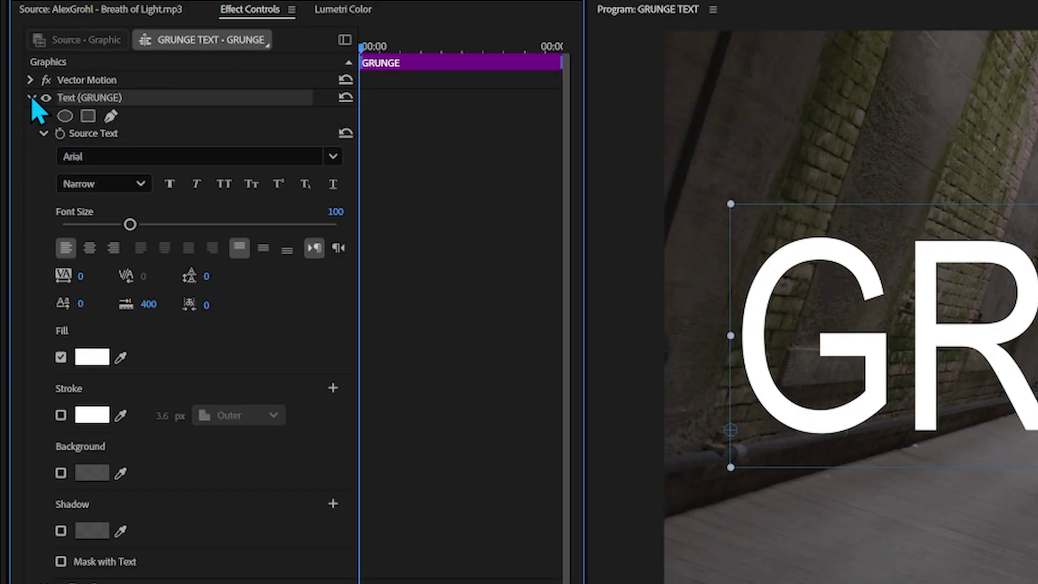
pyautogui.click(60, 414)
pyautogui.moveTo(162, 415); pyautogui.dragTo(182, 415)
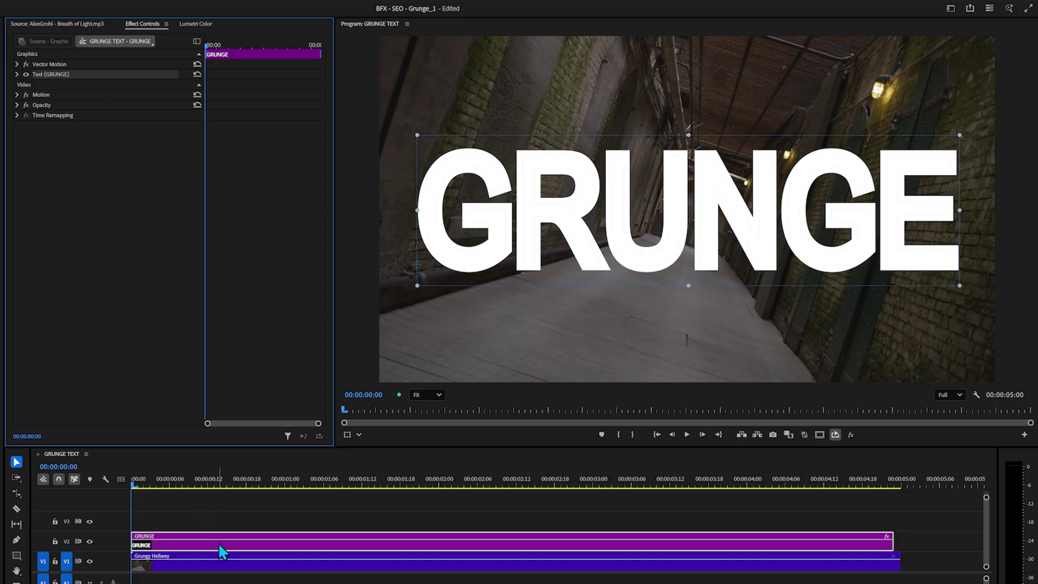
# Step: Nest the GRUNGE title clip on V2 into a sequence named 'GRUNGE NEST'
pyautogui.rightClick(219, 546)
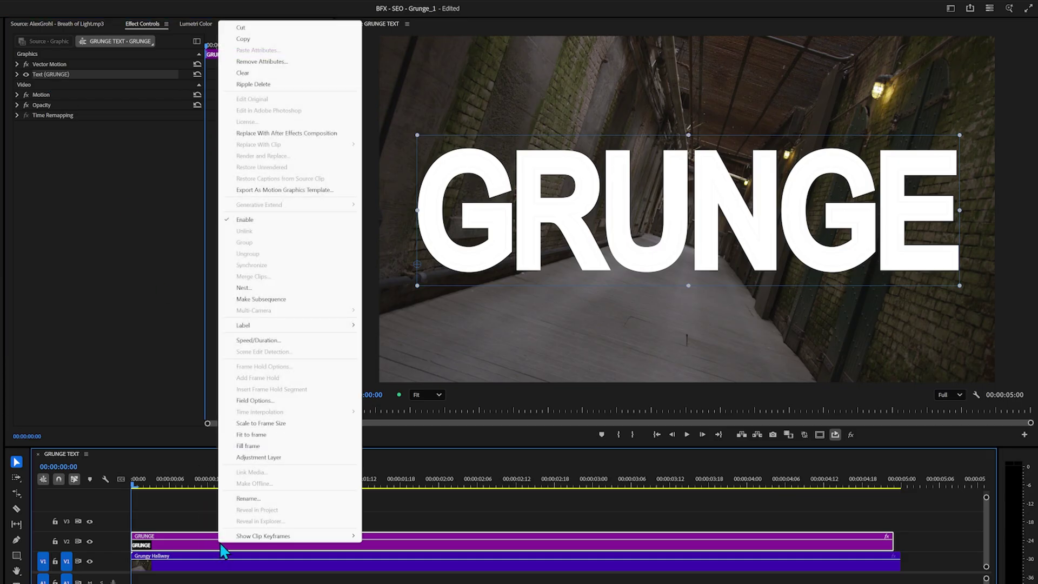
pyautogui.click(262, 288)
pyautogui.write('GRUNGE NEST')
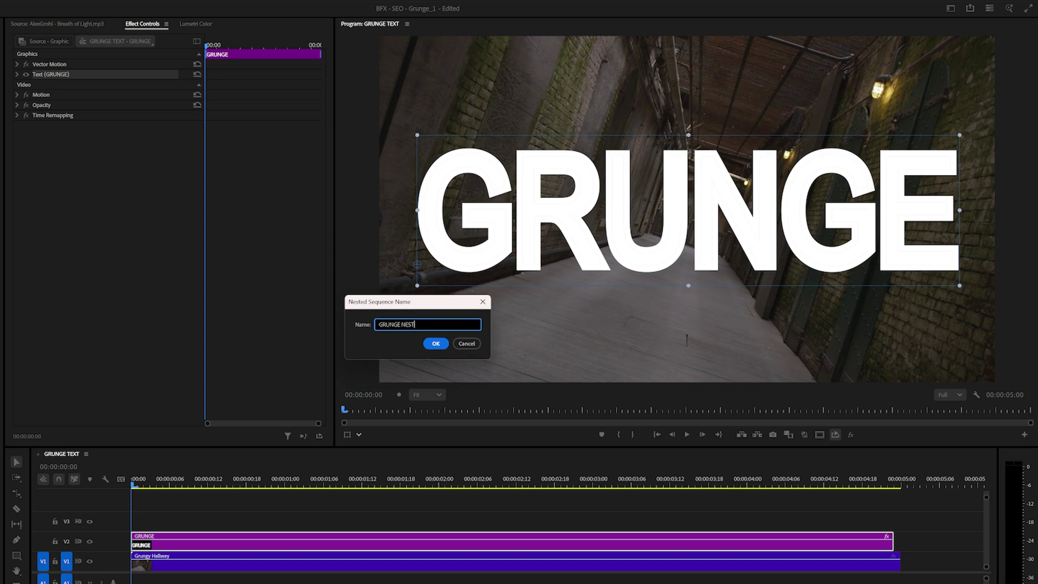
pyautogui.press('Return')
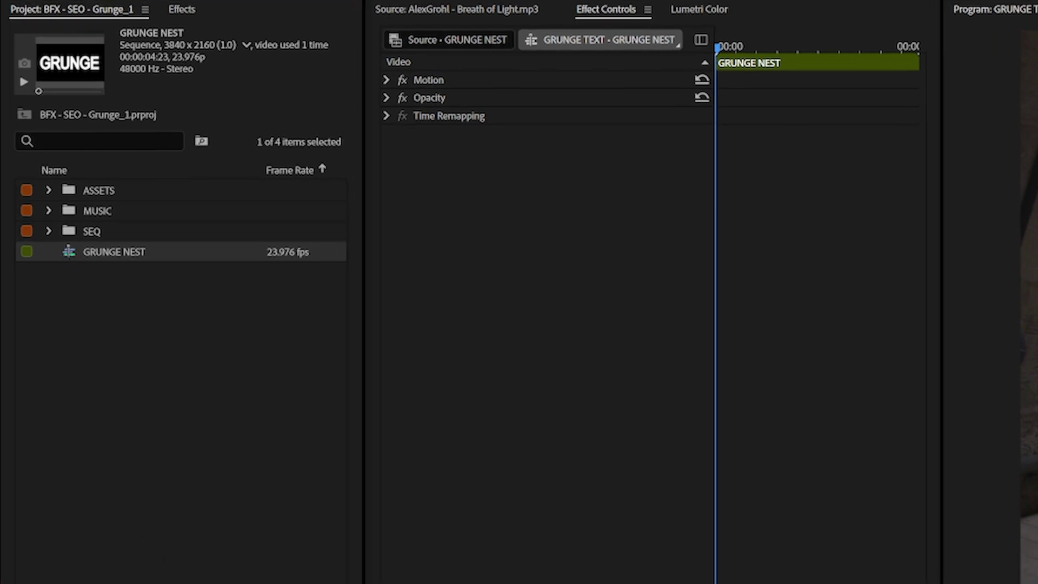
# Step: Apply the Turbulent Displace effect to the GRUNGE NEST clip
pyautogui.click(181, 10)
pyautogui.click(126, 39)
pyautogui.write('turbulent')
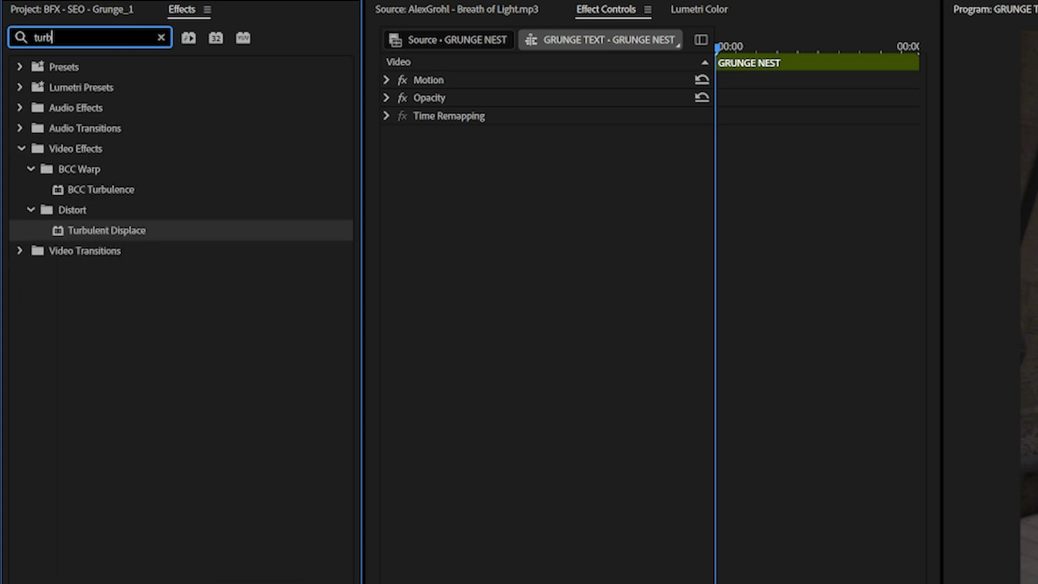
pyautogui.moveTo(109, 197); pyautogui.dragTo(532, 227)
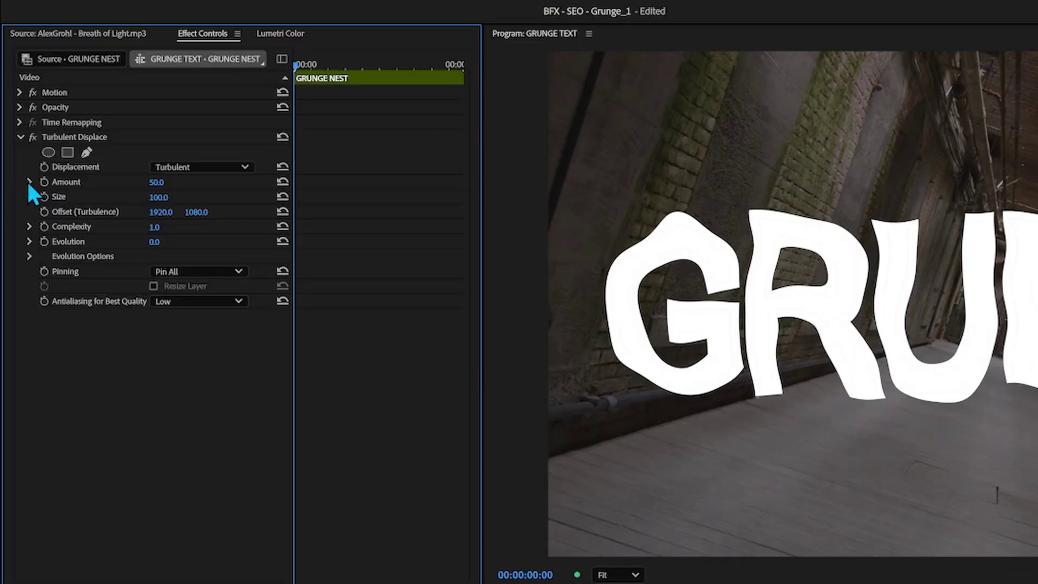
# Step: Lower Turbulent Displace Amount to 5.3 and set Complexity to 10
pyautogui.click(29, 181)
pyautogui.moveTo(153, 207); pyautogui.dragTo(53, 213)
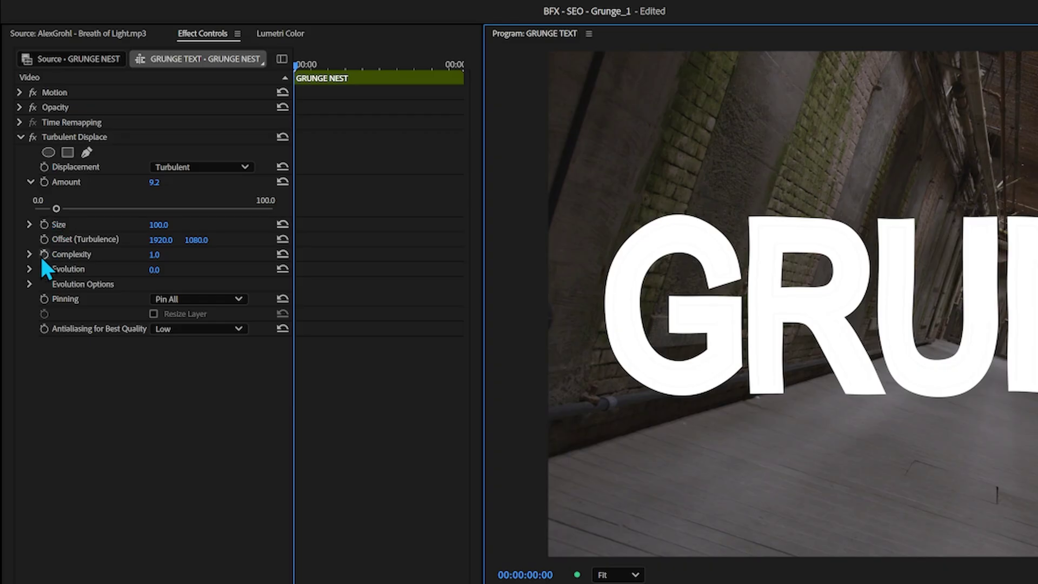
pyautogui.click(29, 254)
pyautogui.moveTo(36, 281); pyautogui.dragTo(152, 281)
pyautogui.moveTo(227, 290); pyautogui.dragTo(306, 291)
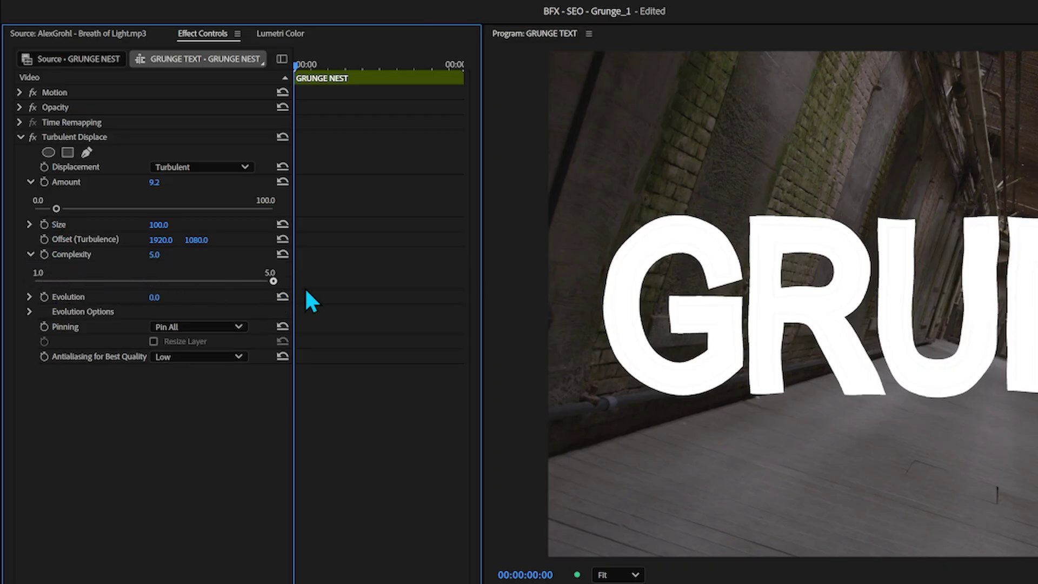
pyautogui.click(155, 254)
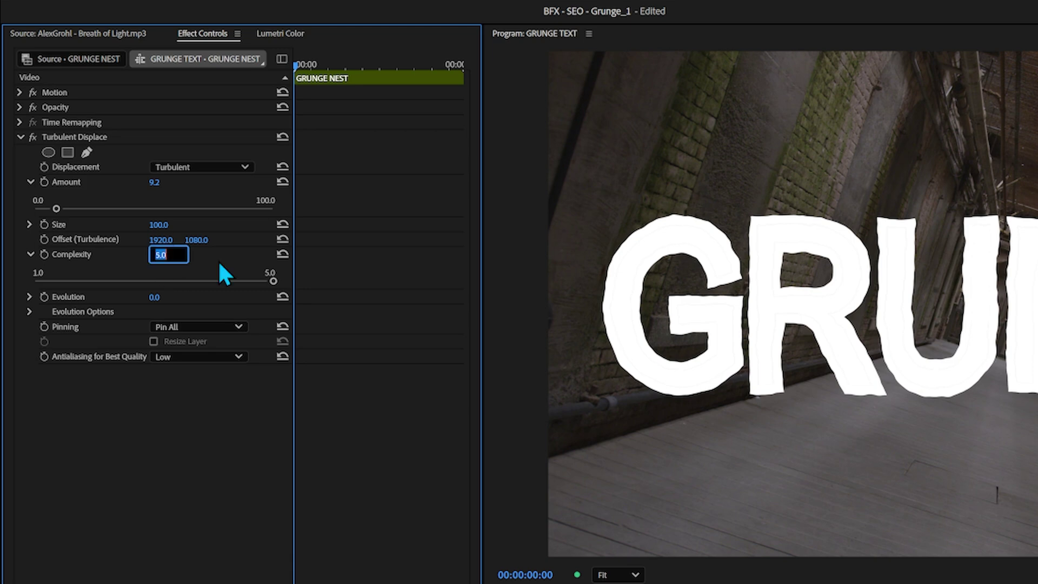
pyautogui.write('10')
pyautogui.press('Return')
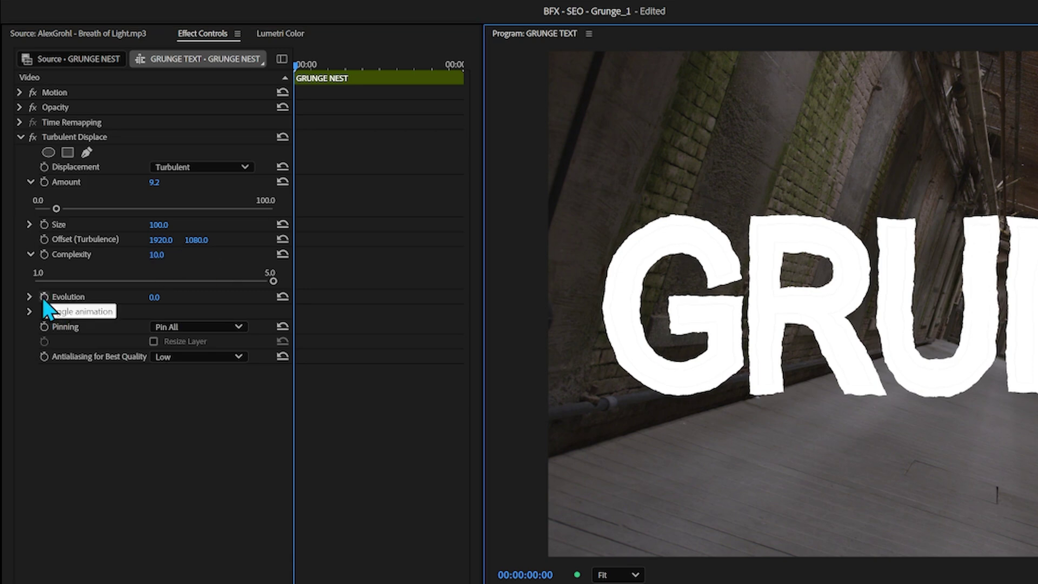
# Step: Keyframe Evolution at the clip start and give it a new value at the clip end
pyautogui.click(43, 296)
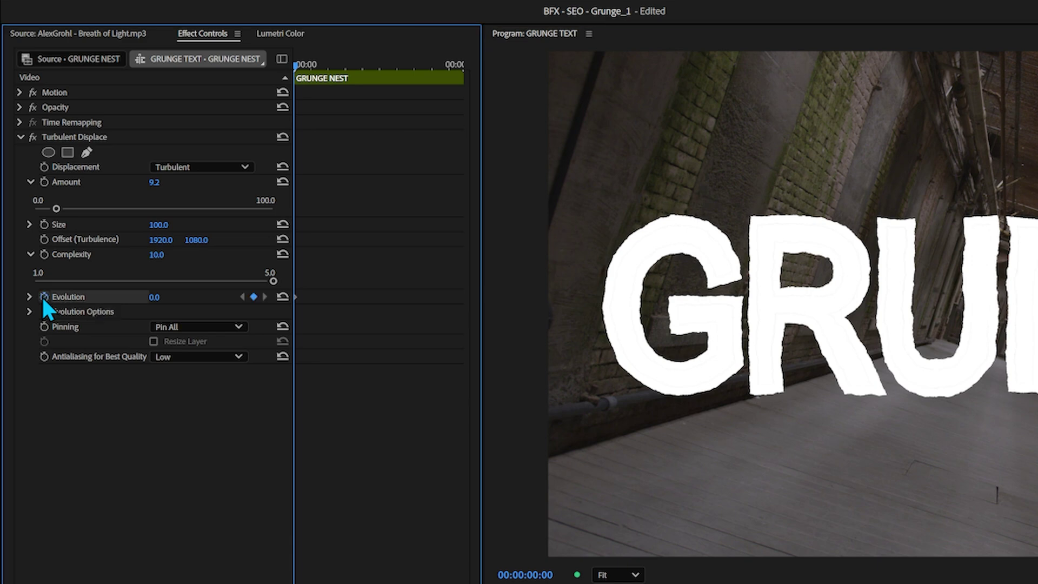
pyautogui.press('End')
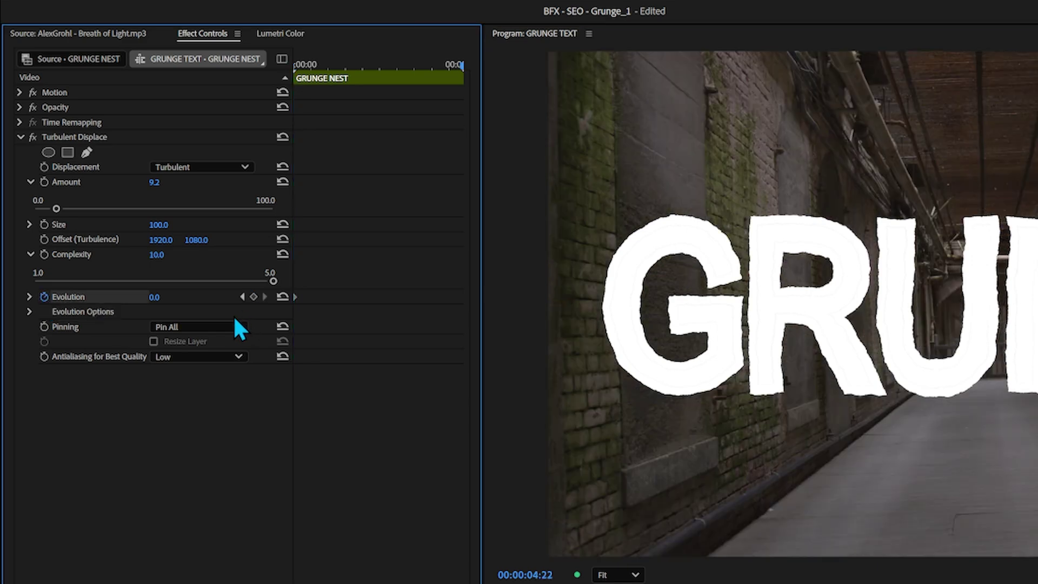
pyautogui.click(153, 297)
pyautogui.press('BackSpace')
pyautogui.press('Return')
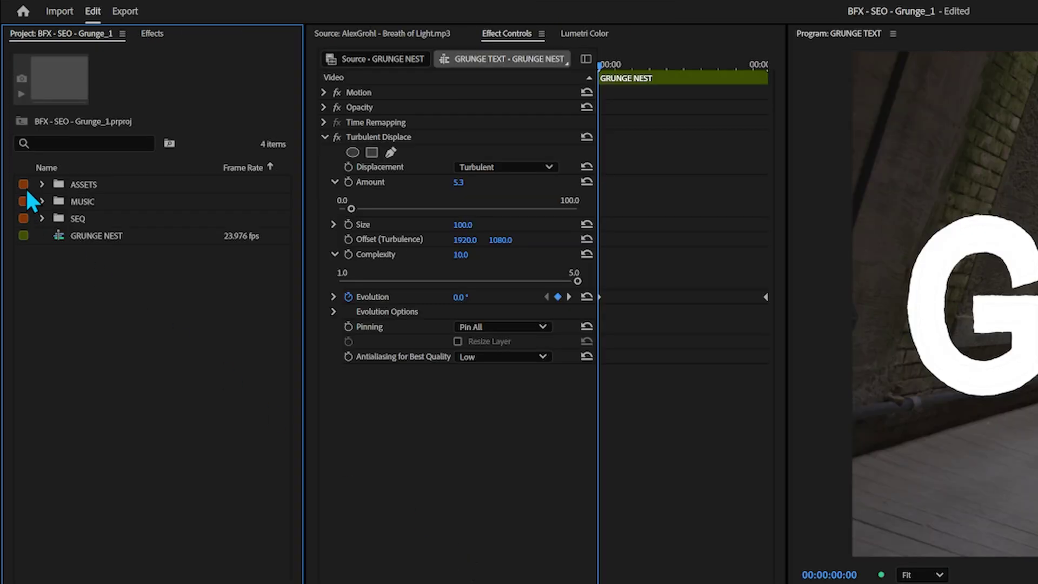
# Step: Bring Grunge and Scratches from ASSETS > VIDEO TEXTURES onto V3 and scale it up slightly
pyautogui.click(42, 185)
pyautogui.doubleClick(74, 252)
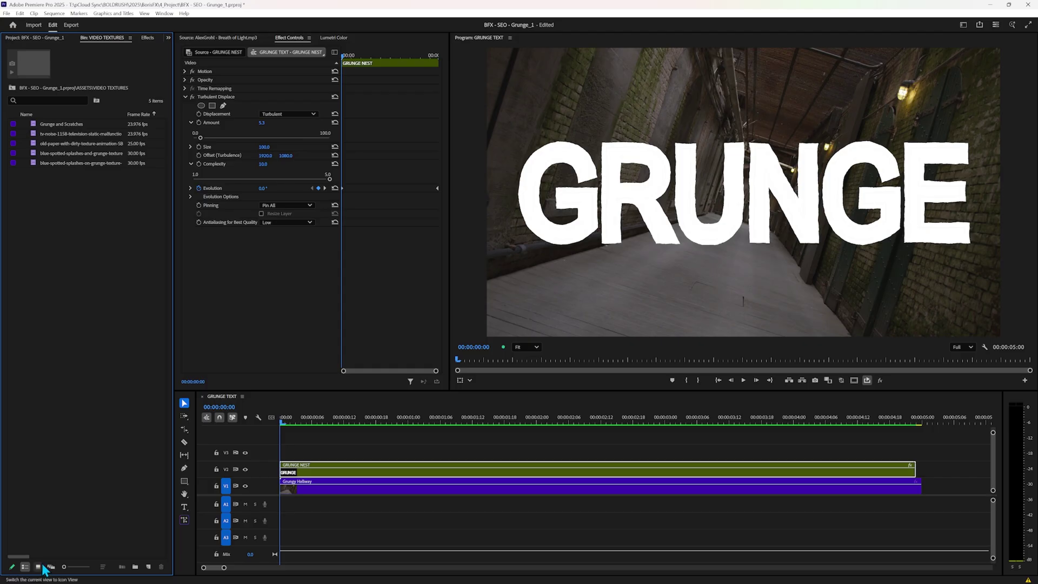
pyautogui.click(38, 567)
pyautogui.moveTo(85, 154); pyautogui.dragTo(283, 454)
pyautogui.moveTo(835, 243); pyautogui.dragTo(986, 345)
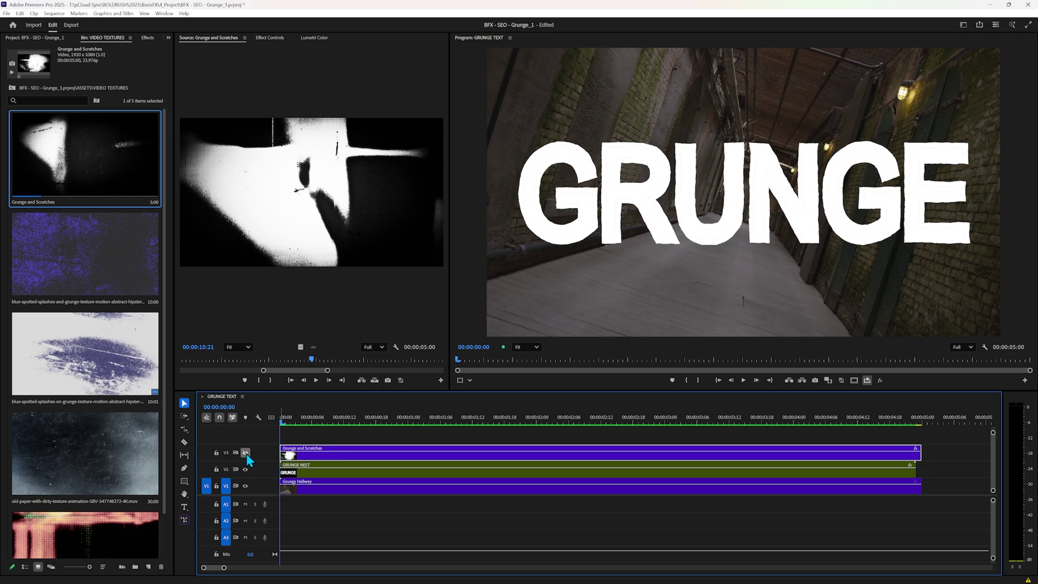
# Step: Show the texture track and add a Track Matte Key to the Grunge and Scratches clip
pyautogui.click(246, 453)
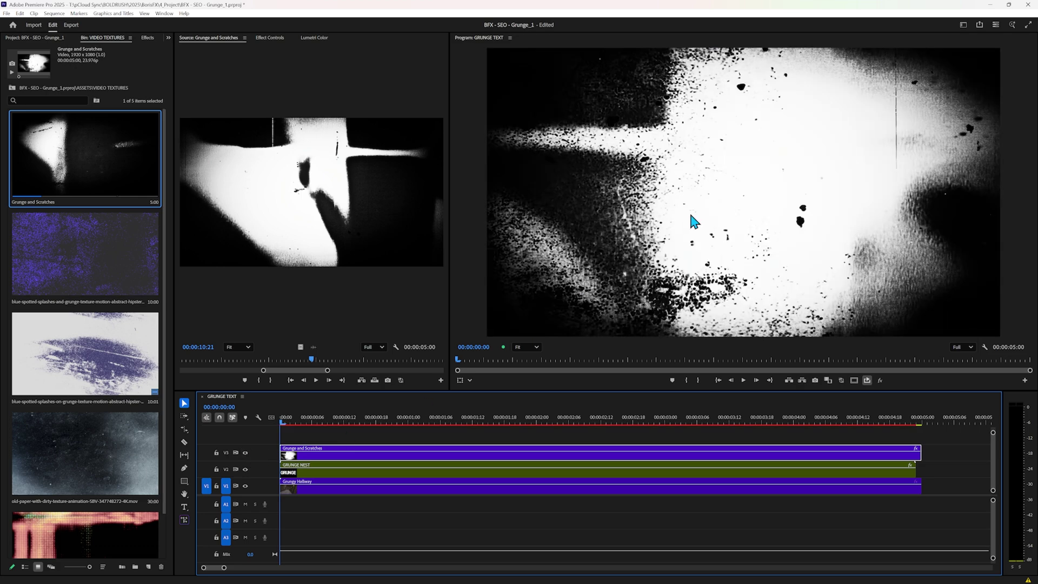
pyautogui.hotkey('shift', '7')
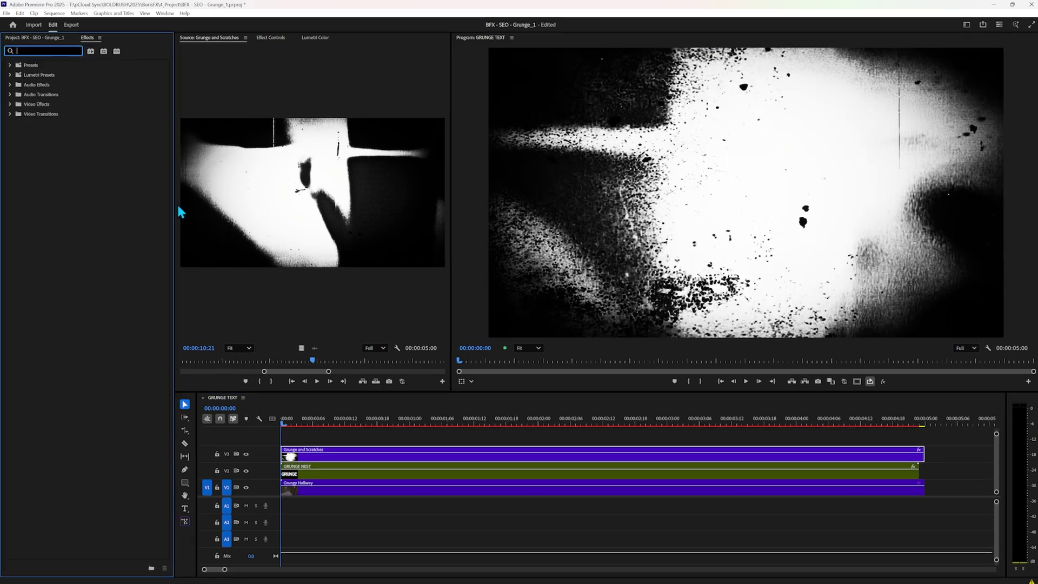
pyautogui.write('track matte')
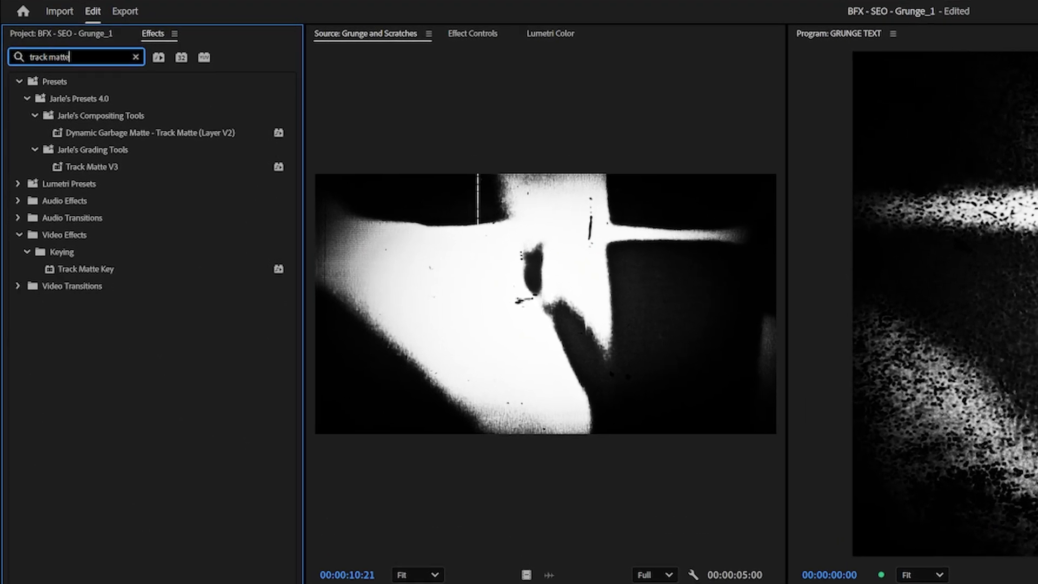
pyautogui.click(85, 272)
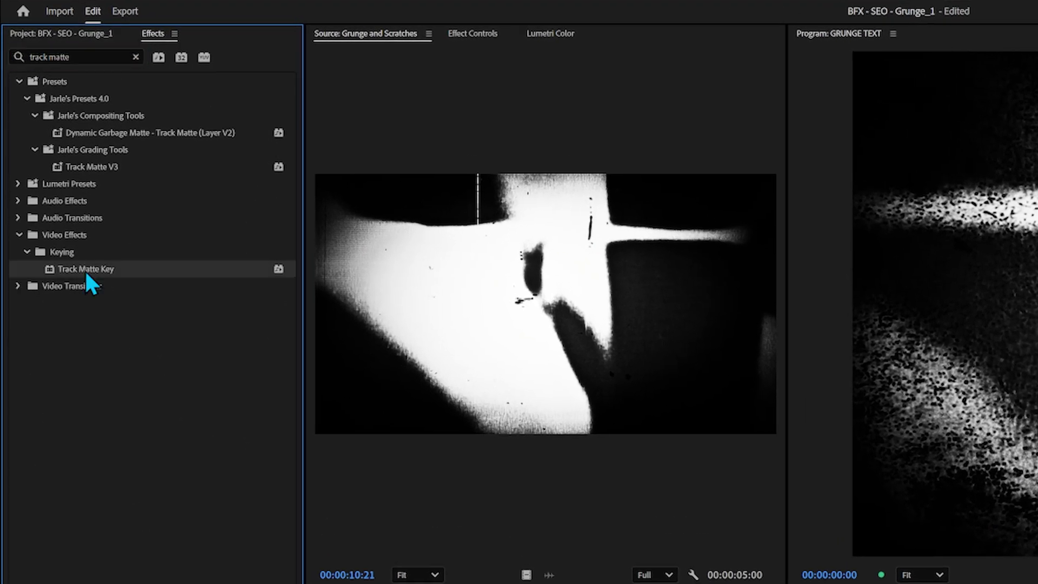
pyautogui.moveTo(86, 271); pyautogui.dragTo(459, 244)
# Step: Move GRUNGE NEST to a track above the texture and set the Matte to Video 3
pyautogui.click(503, 167)
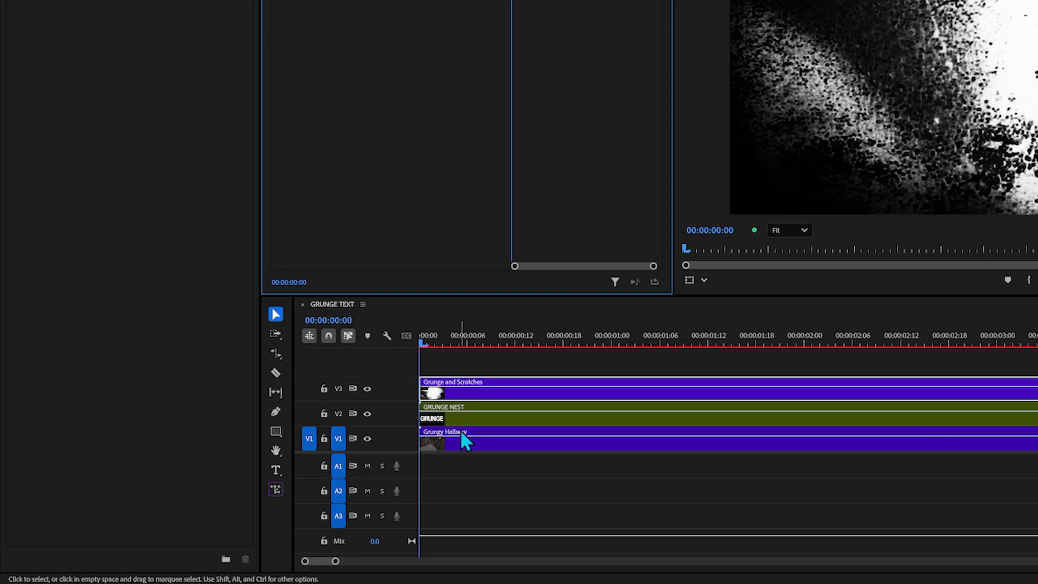
pyautogui.moveTo(461, 419); pyautogui.dragTo(453, 395)
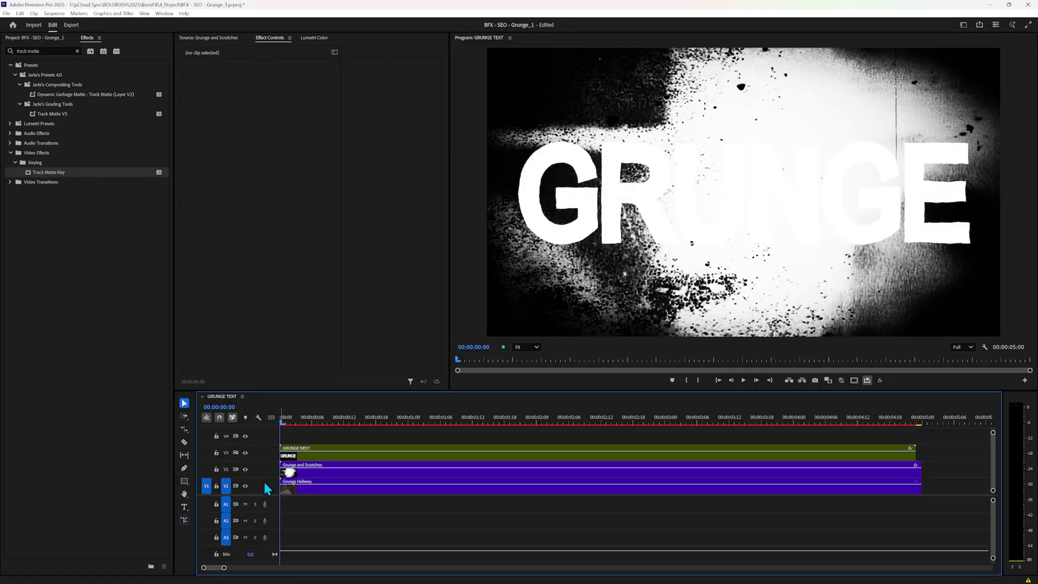
pyautogui.moveTo(263, 495); pyautogui.dragTo(261, 524)
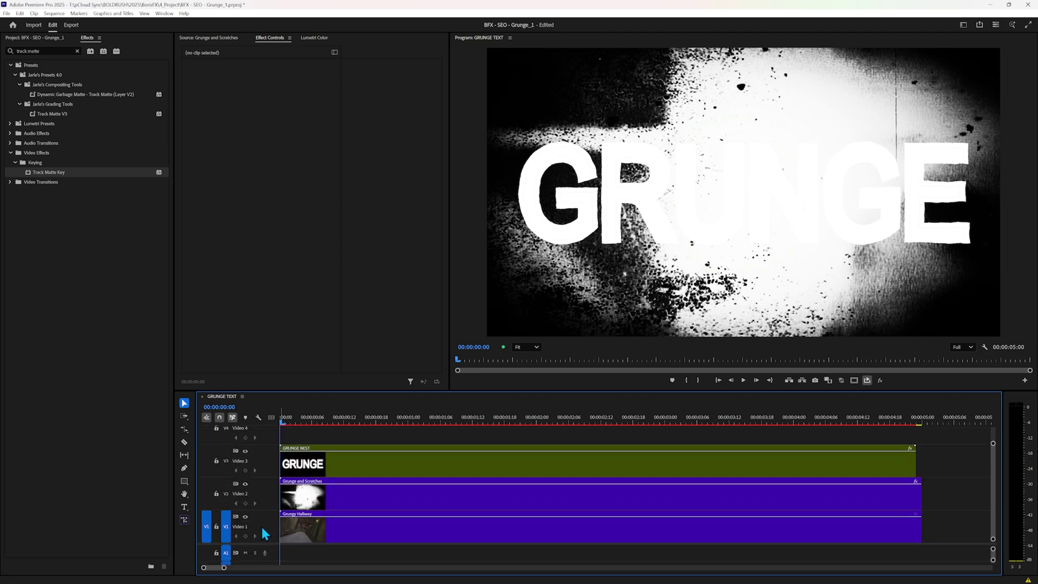
pyautogui.scroll(2, 261, 525)
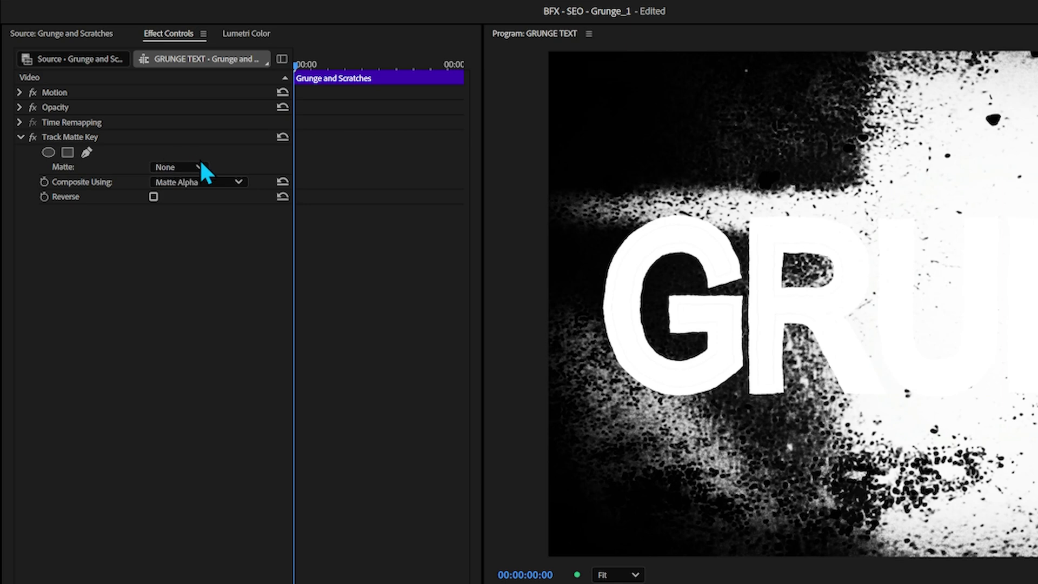
pyautogui.click(200, 166)
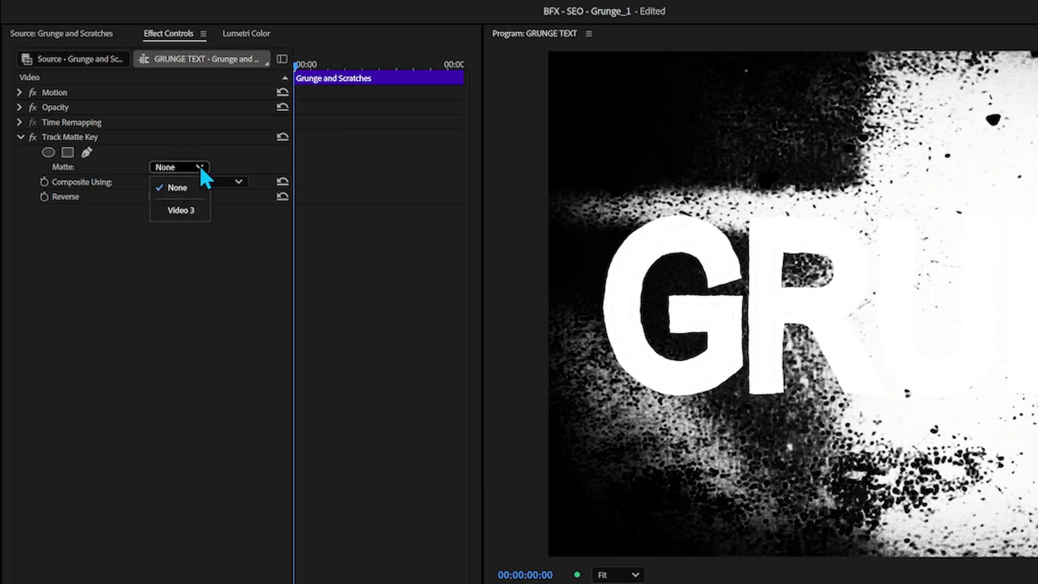
pyautogui.click(193, 215)
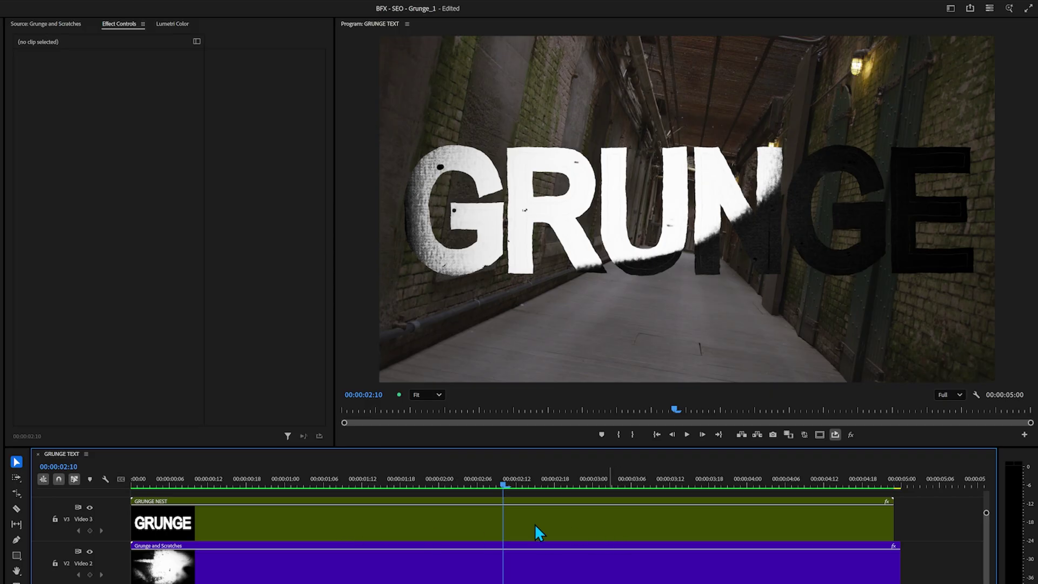
# Step: Select GRUNGE NEST and check its Motion position settings
pyautogui.click(365, 521)
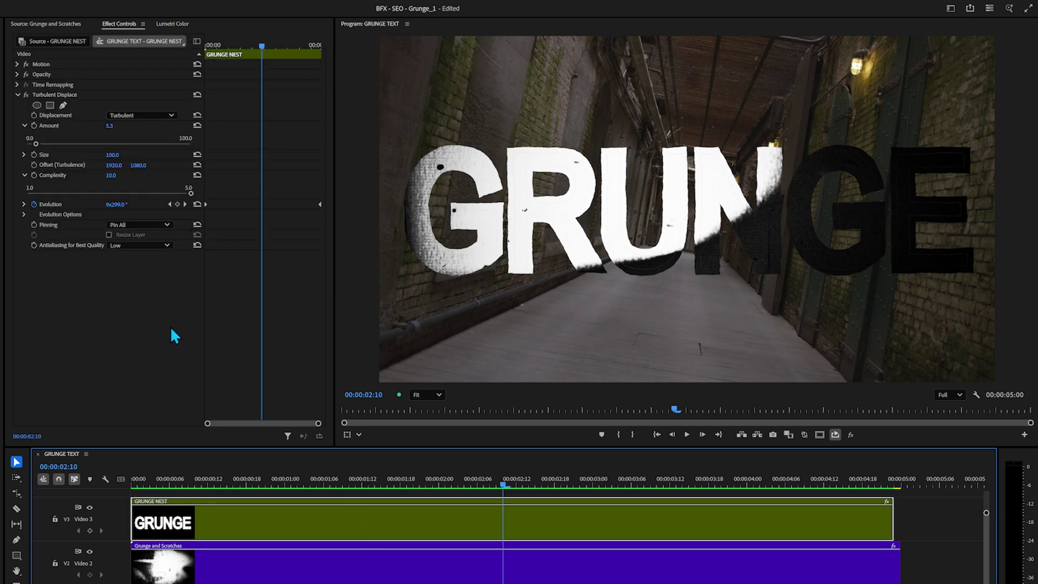
pyautogui.click(51, 94)
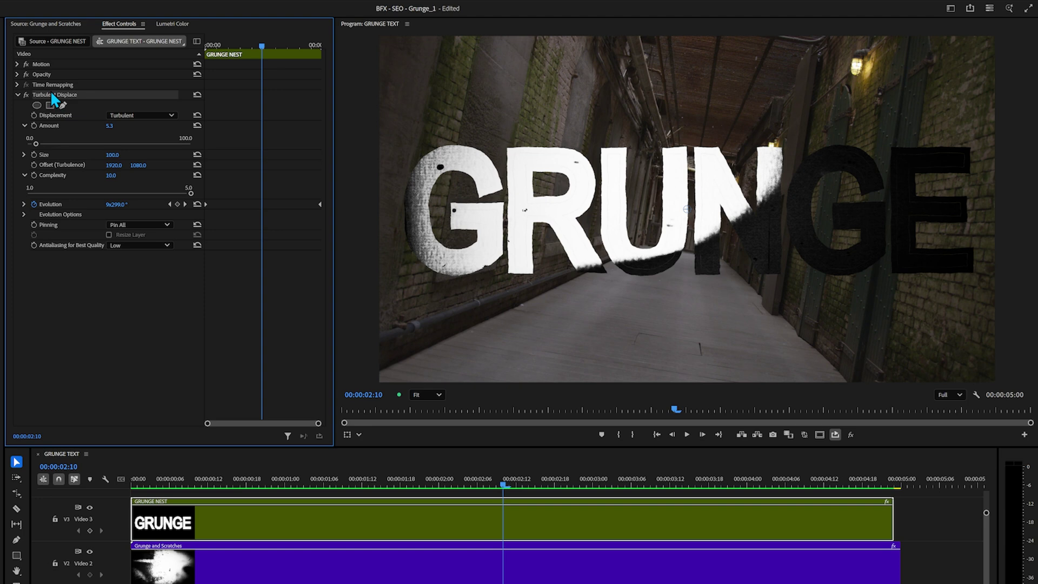
pyautogui.click(17, 64)
pyautogui.moveTo(113, 75); pyautogui.dragTo(216, 74)
# Step: Set the Grunge and Scratches clip's Opacity blend mode to Vivid Light
pyautogui.click(325, 562)
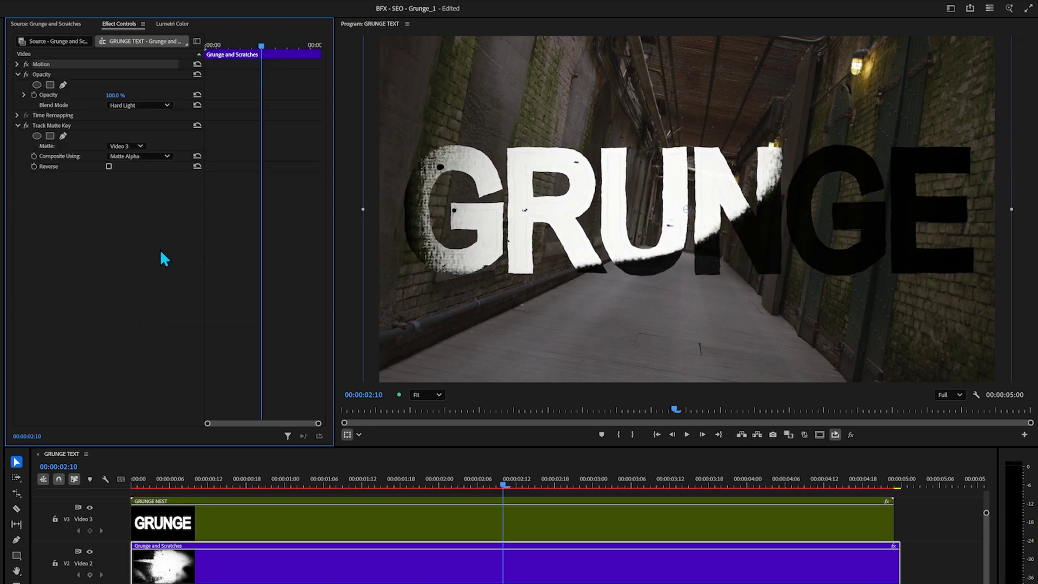
pyautogui.click(167, 105)
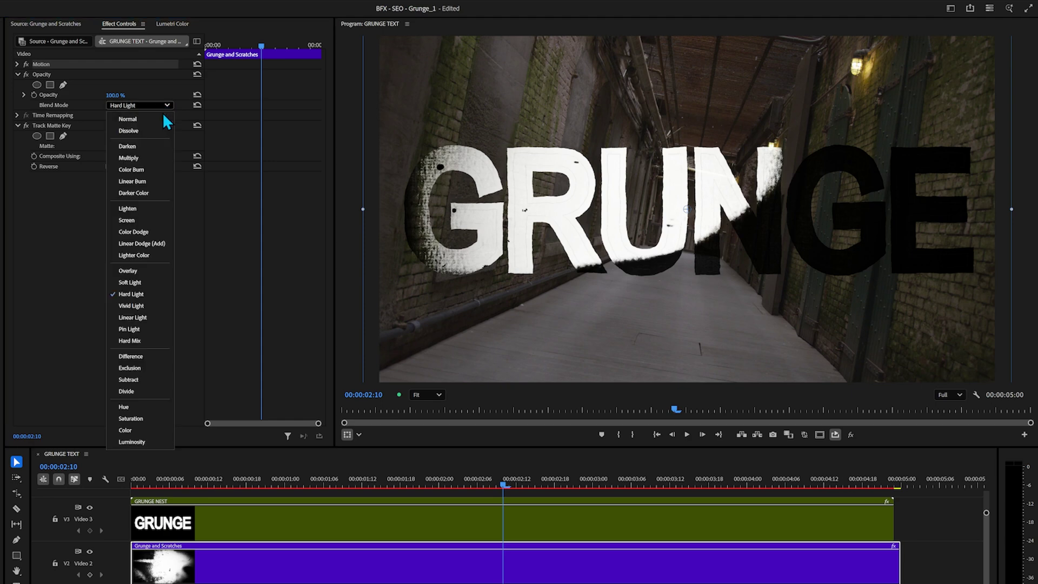
pyautogui.click(154, 306)
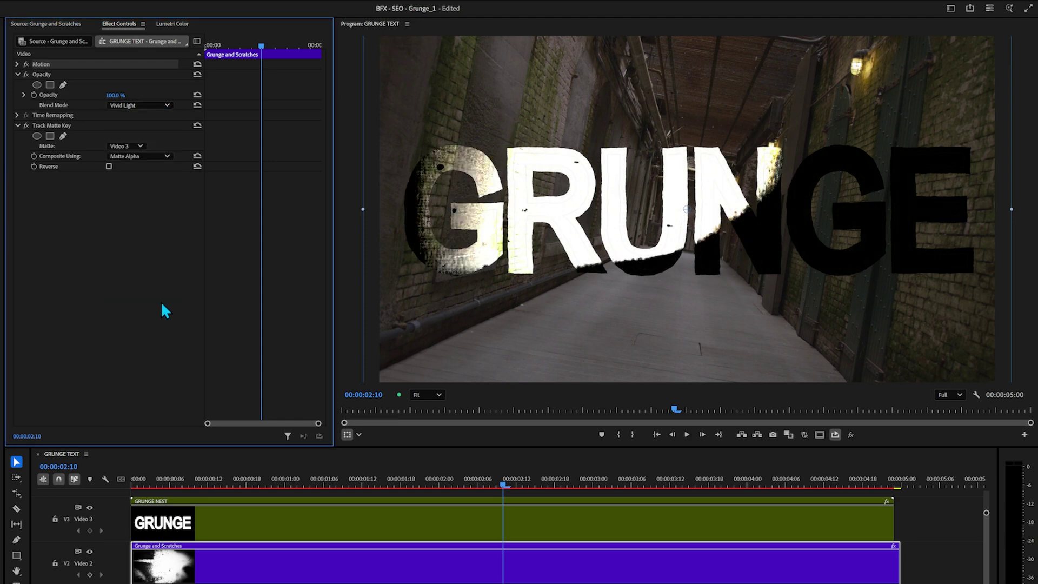
pyautogui.click(166, 105)
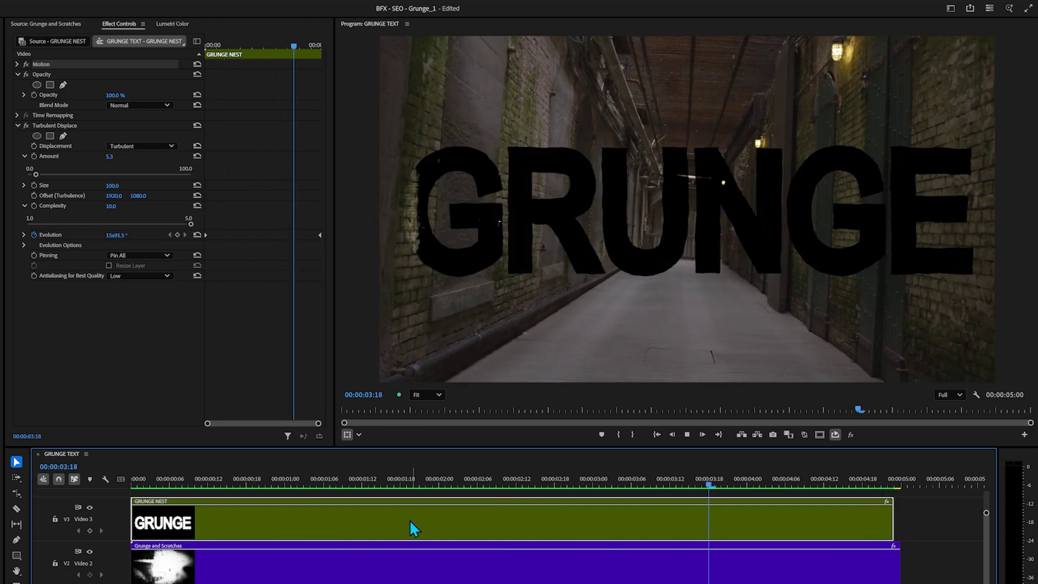
# Step: In GRUNGE NEST, hide the title track, add Pr Logo.png on a new V3, then return to GRUNGE TEXT
pyautogui.press('space')
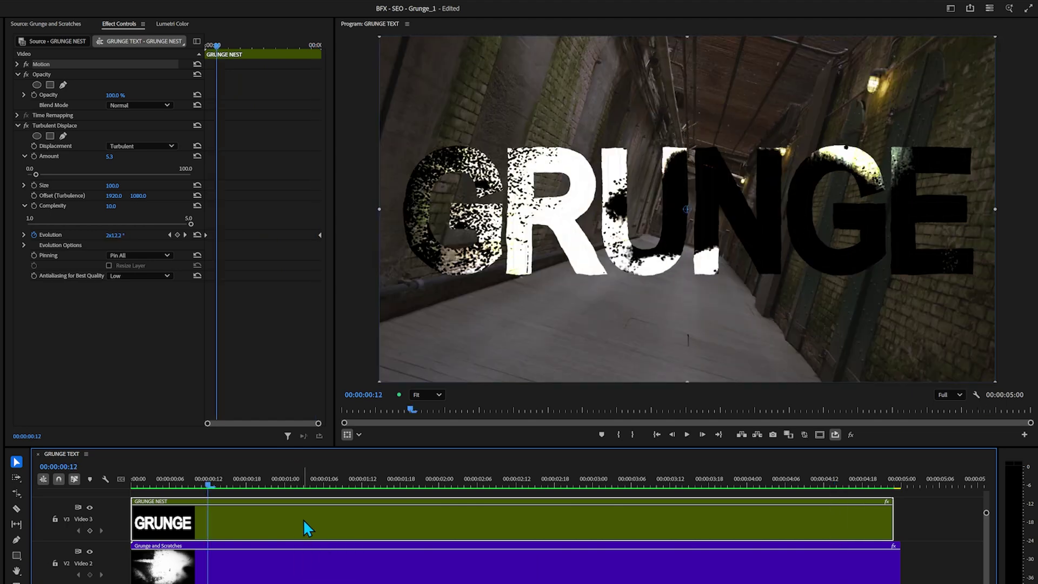
pyautogui.doubleClick(304, 519)
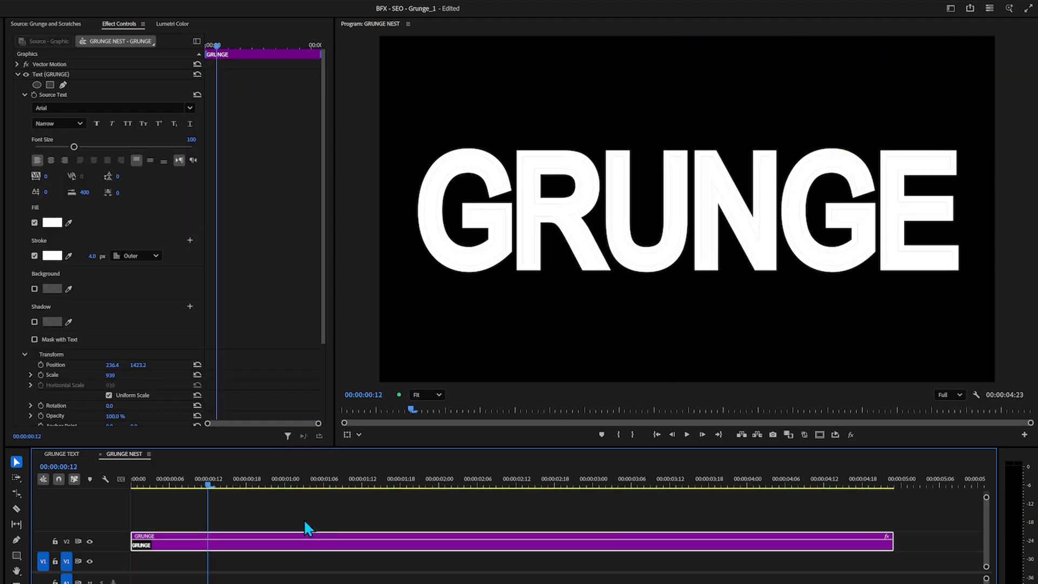
pyautogui.click(90, 541)
pyautogui.moveTo(1, 335); pyautogui.dragTo(116, 538)
pyautogui.moveTo(336, 517); pyautogui.dragTo(107, 464)
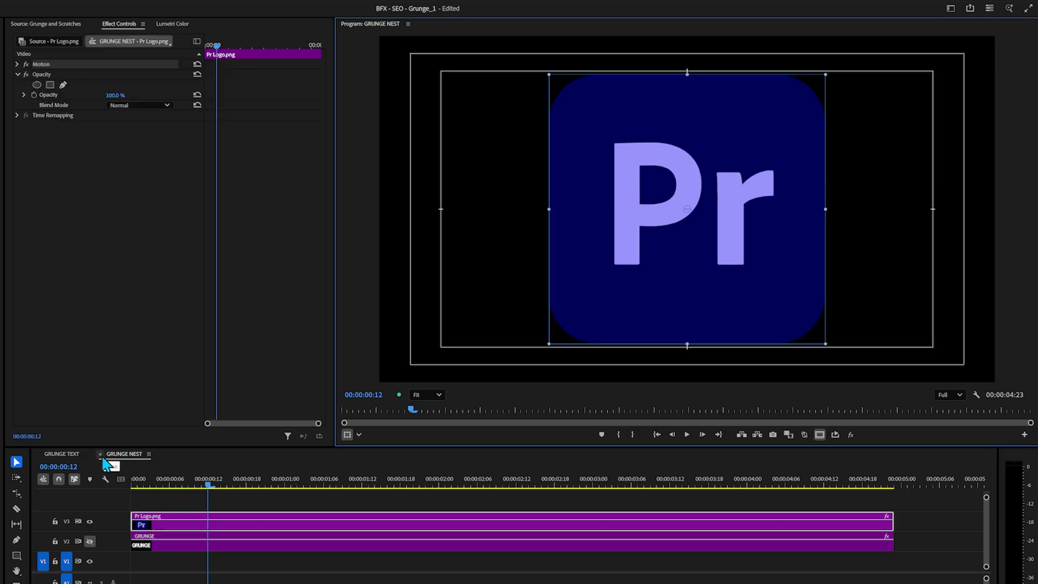
pyautogui.click(100, 454)
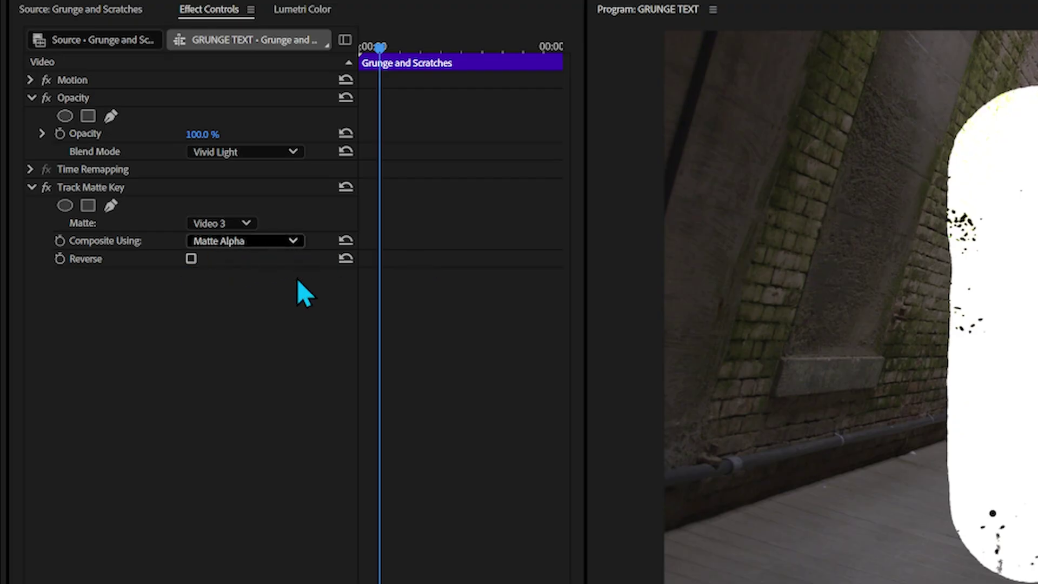
pyautogui.click(293, 241)
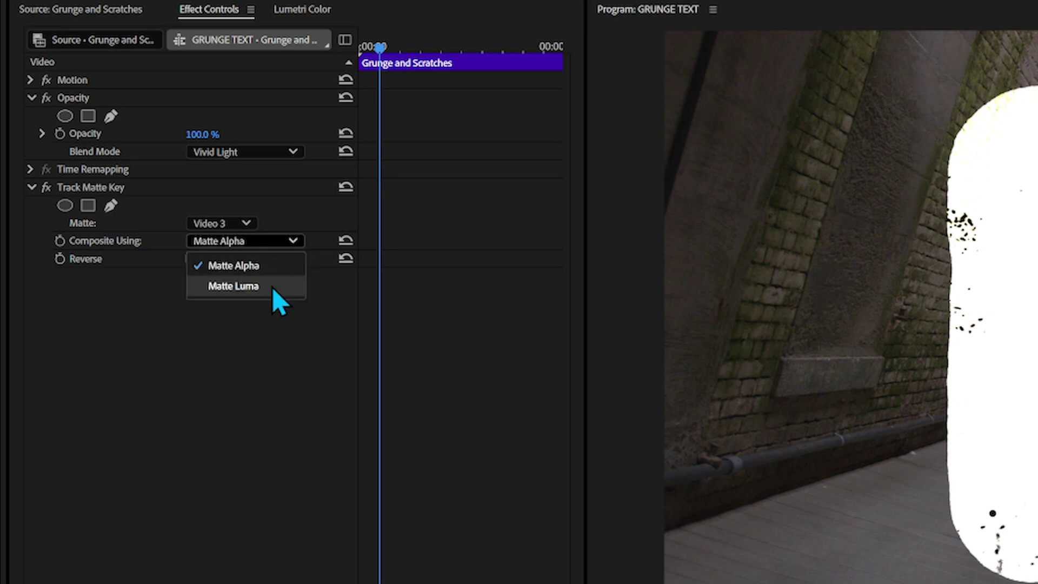
# Step: Switch Composite Using to Matte Luma, then delete the Track Matte Key effect
pyautogui.click(273, 290)
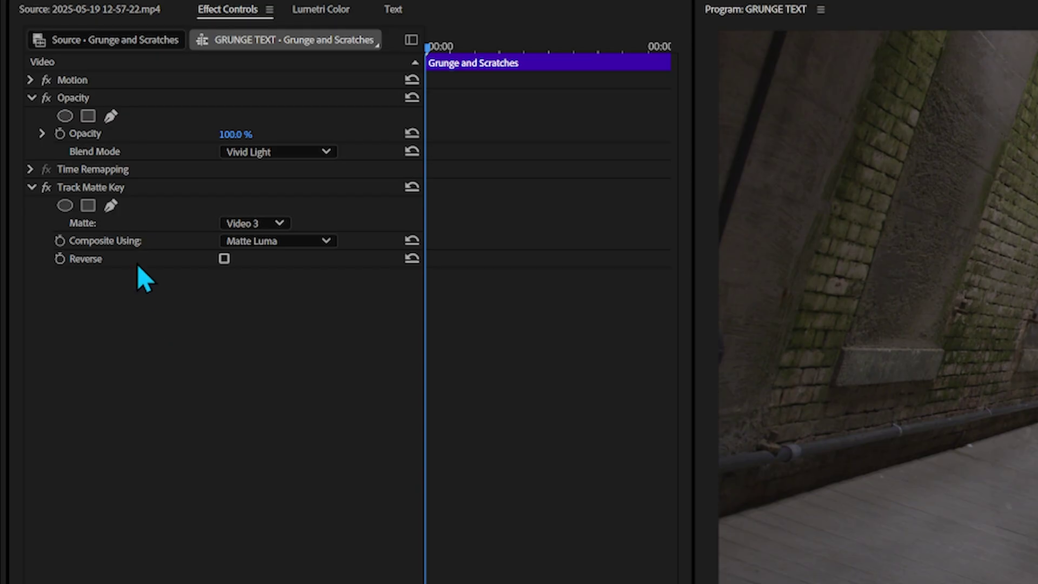
pyautogui.click(67, 125)
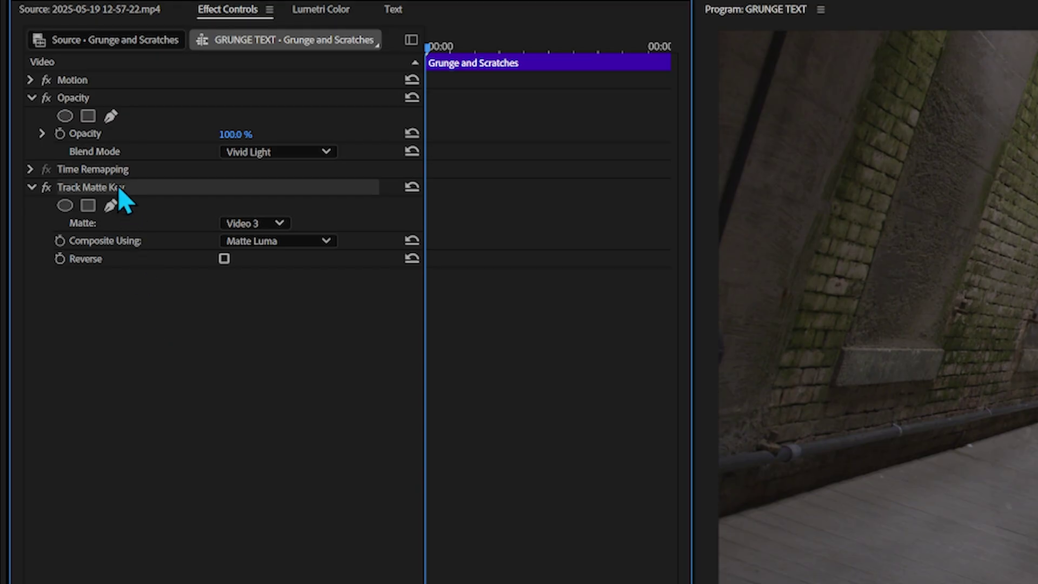
pyautogui.press('Delete')
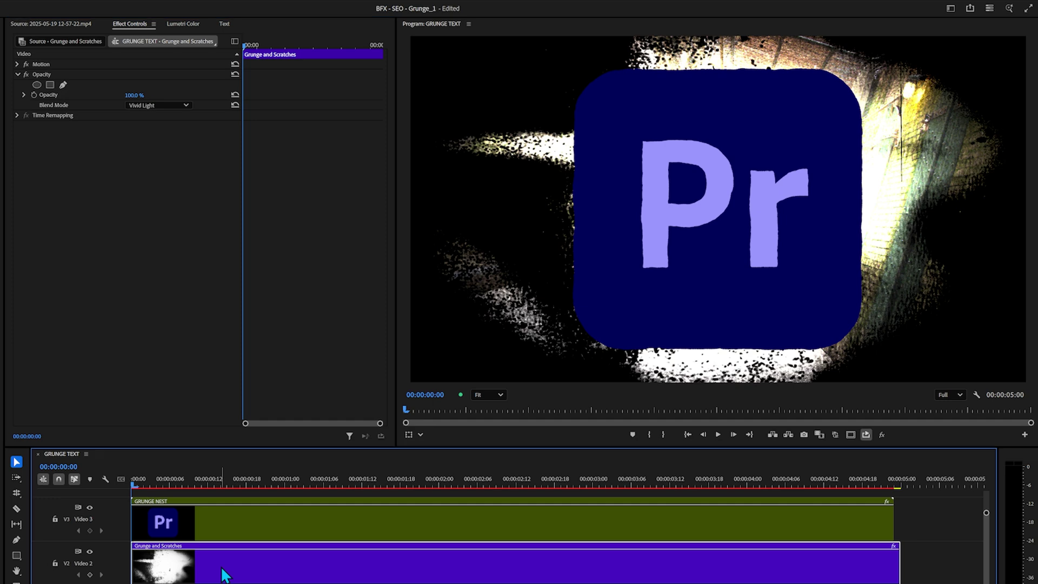
# Step: Nest the texture clip on V2 into a sequence named 'TEXTURE NEST'
pyautogui.rightClick(225, 567)
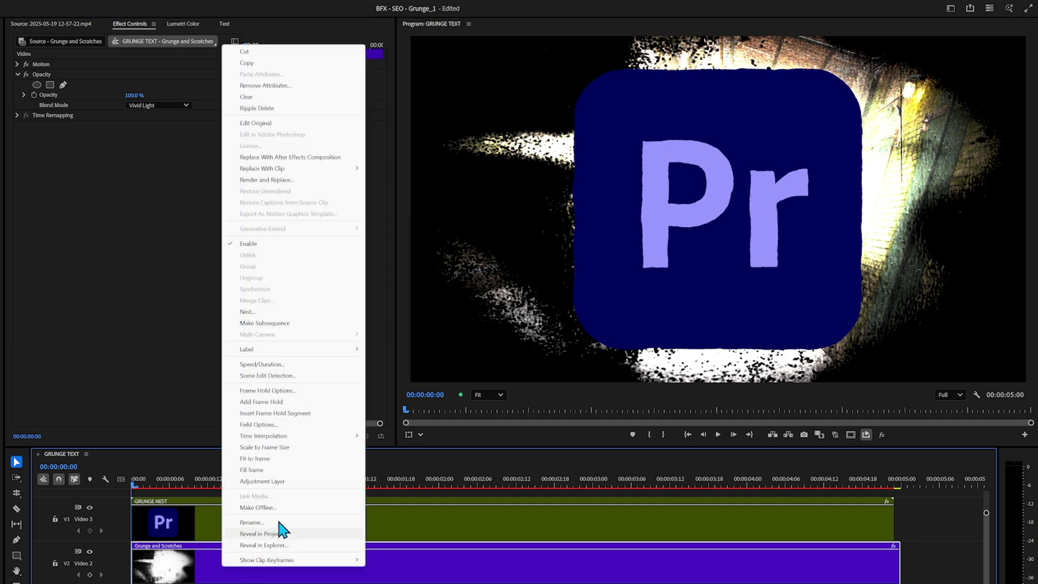
pyautogui.click(272, 312)
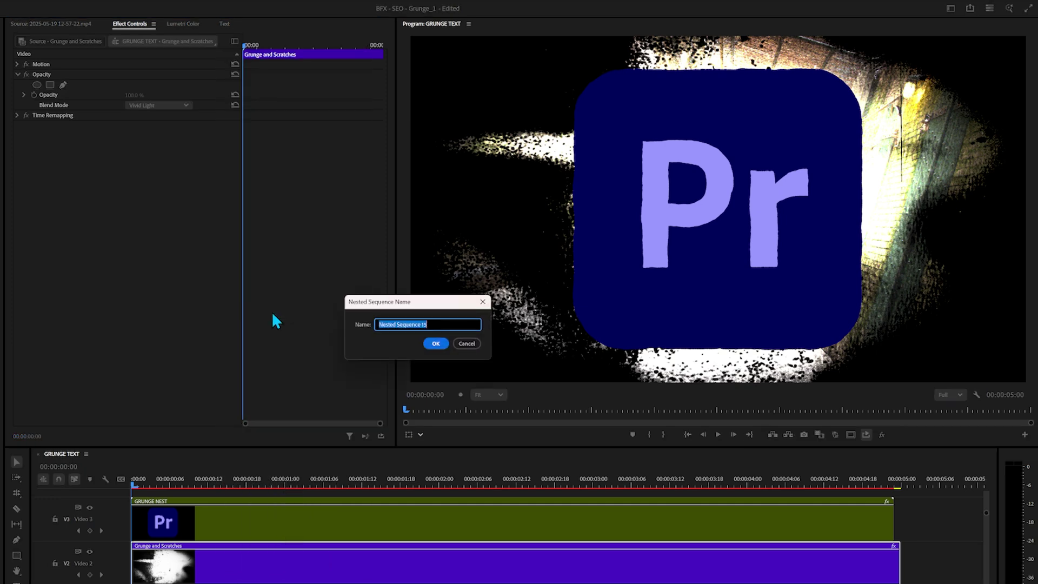
pyautogui.write('TEXTURE NEST')
pyautogui.press('Return')
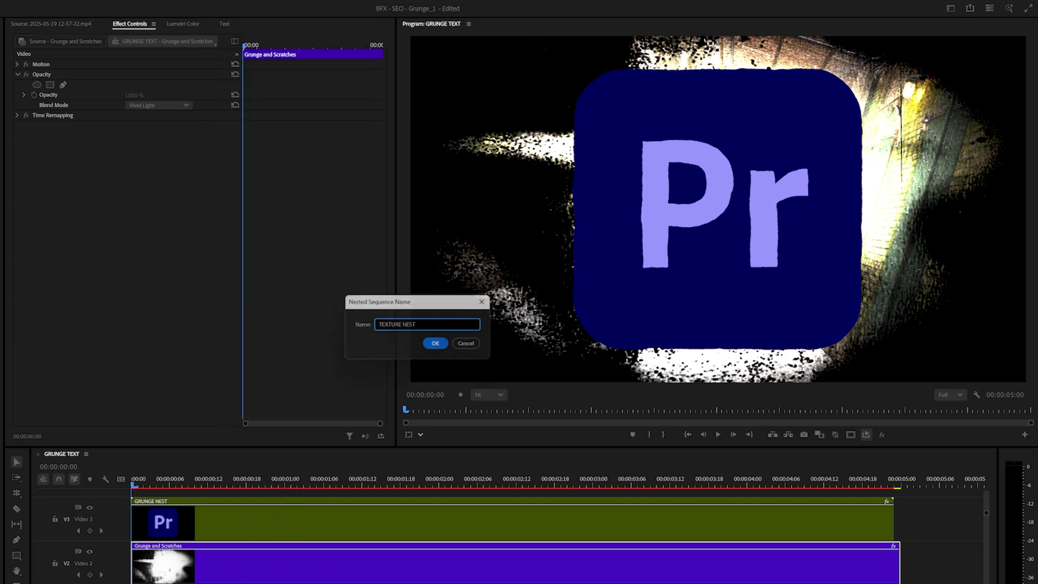
# Step: Key TEXTURE NEST to Video 3 with Matte Luma, blend it in Vivid Light, and open it
pyautogui.click(224, 571)
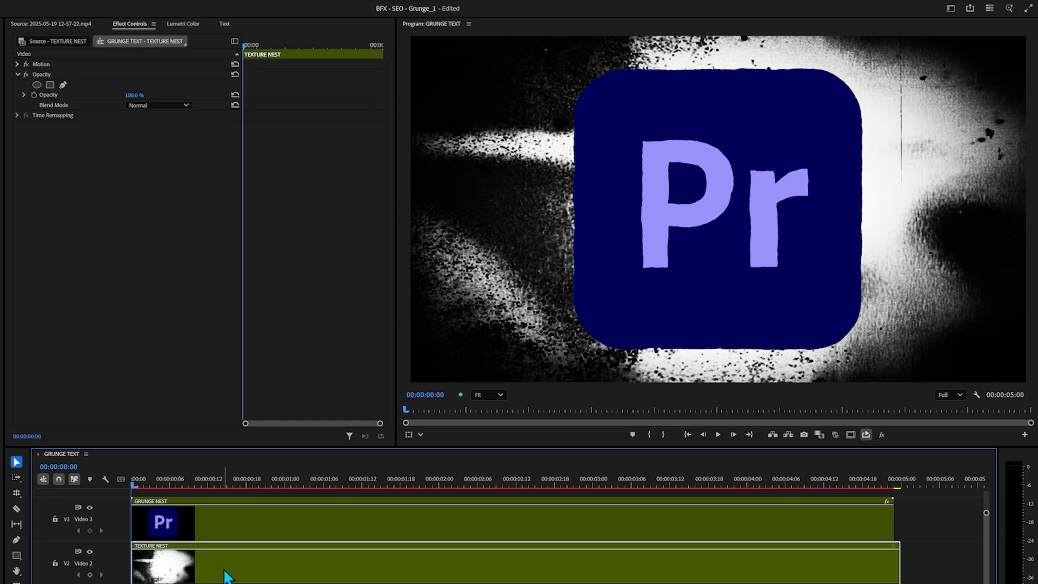
pyautogui.moveTo(224, 571); pyautogui.dragTo(224, 572)
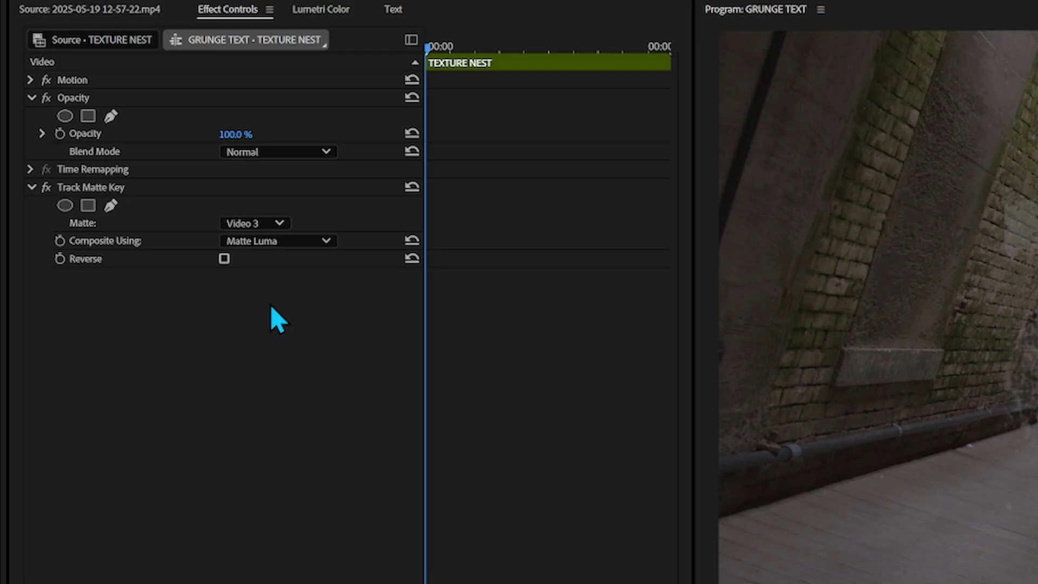
pyautogui.click(186, 105)
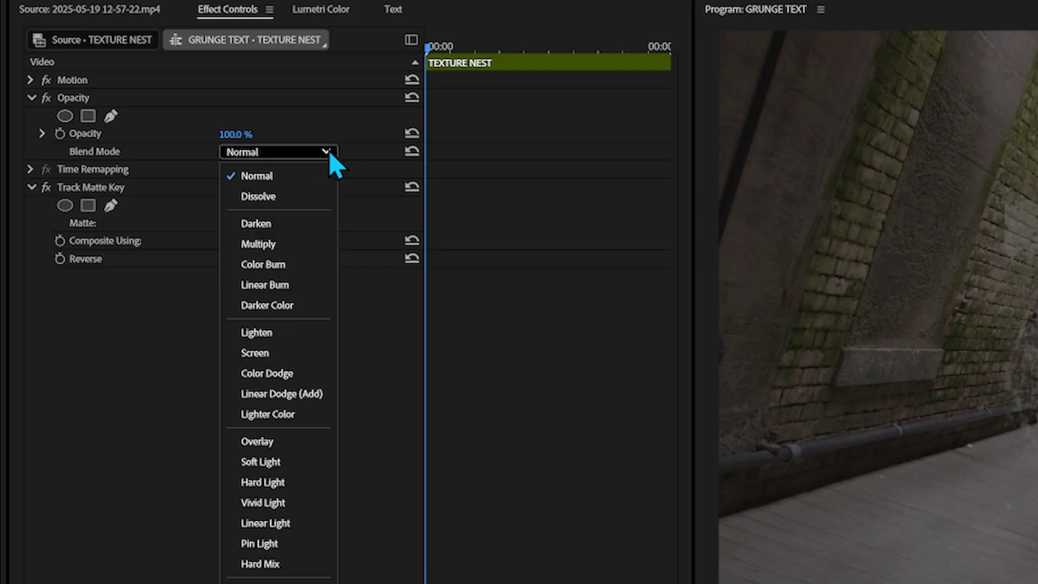
pyautogui.click(291, 502)
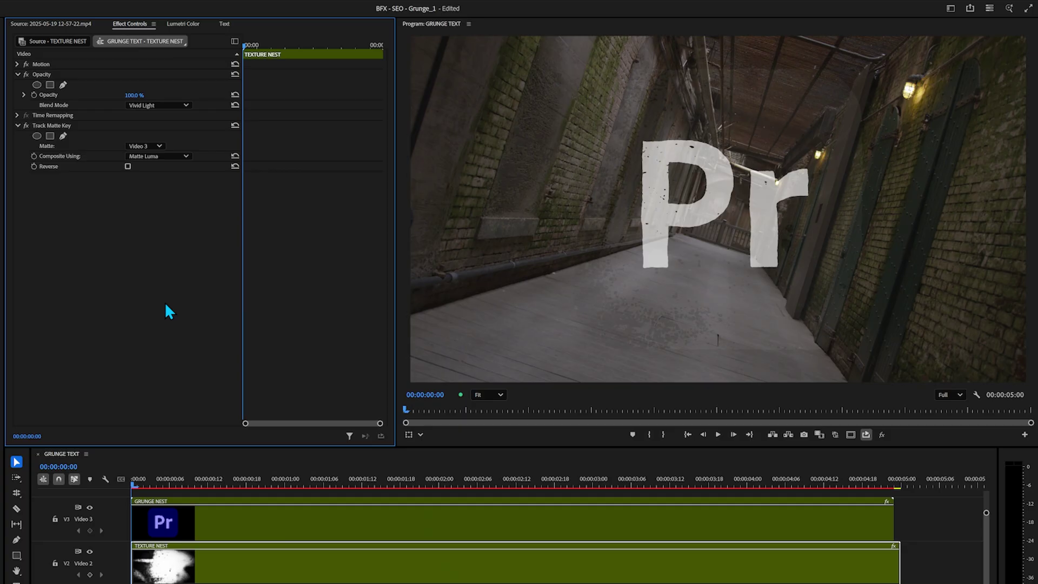
pyautogui.doubleClick(196, 576)
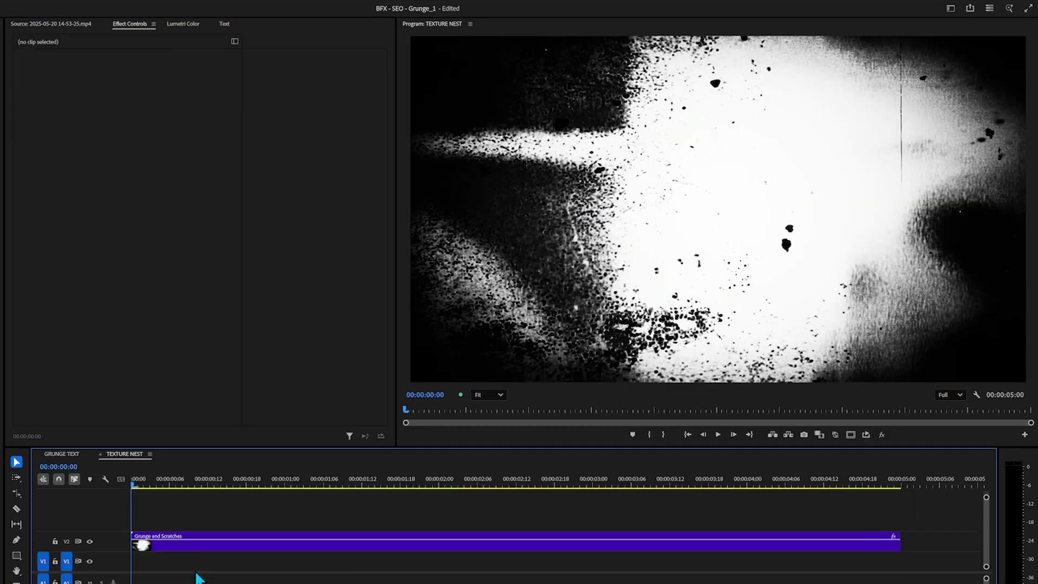
# Step: Bring up the TEXTURE NEST sequence and play it from the start to preview the overlay
pyautogui.moveTo(145, 507); pyautogui.dragTo(708, 576)
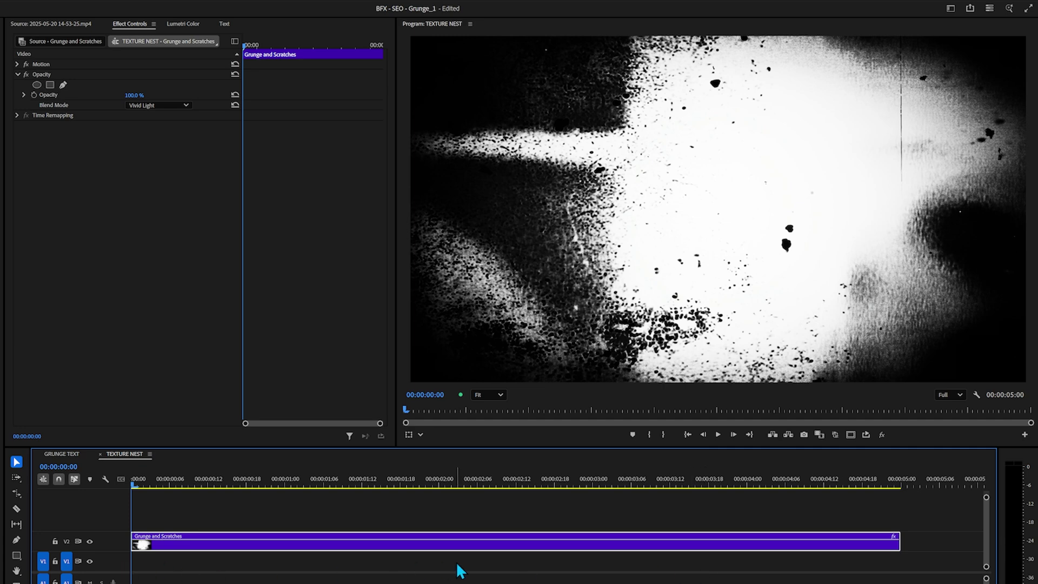
pyautogui.hotkey('shift', '3')
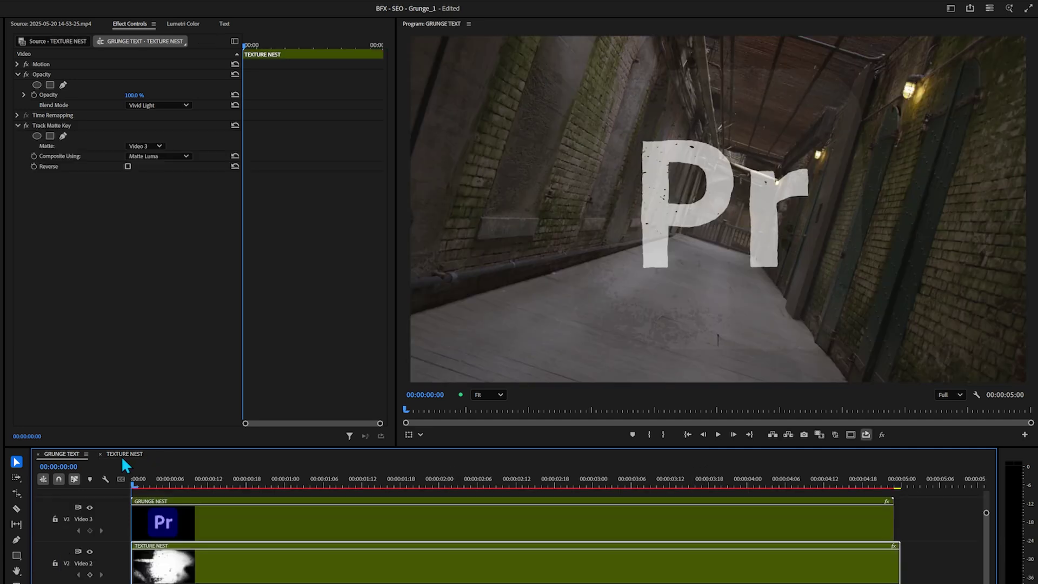
pyautogui.hotkey('shift', '3')
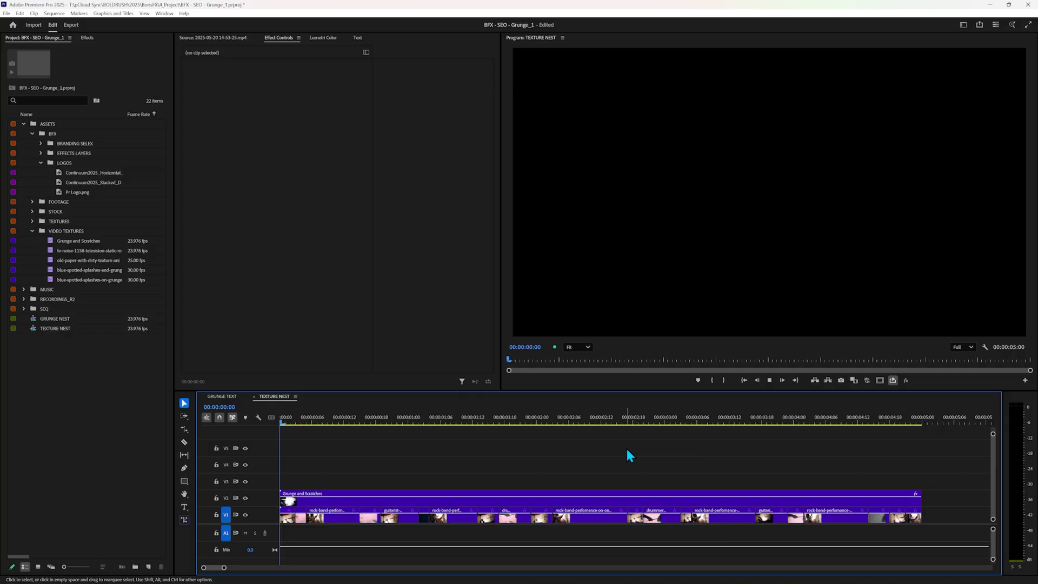
pyautogui.press('space')
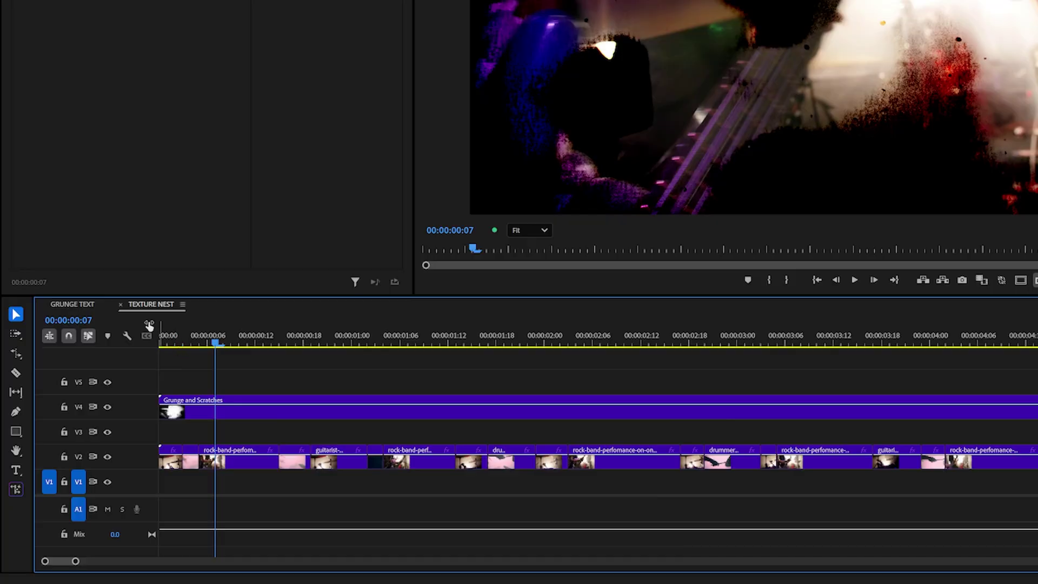
# Step: Open the GRUNGE NEST sequence, showing the GRUNGE text layer and hiding the Pr logo layer
pyautogui.click(120, 305)
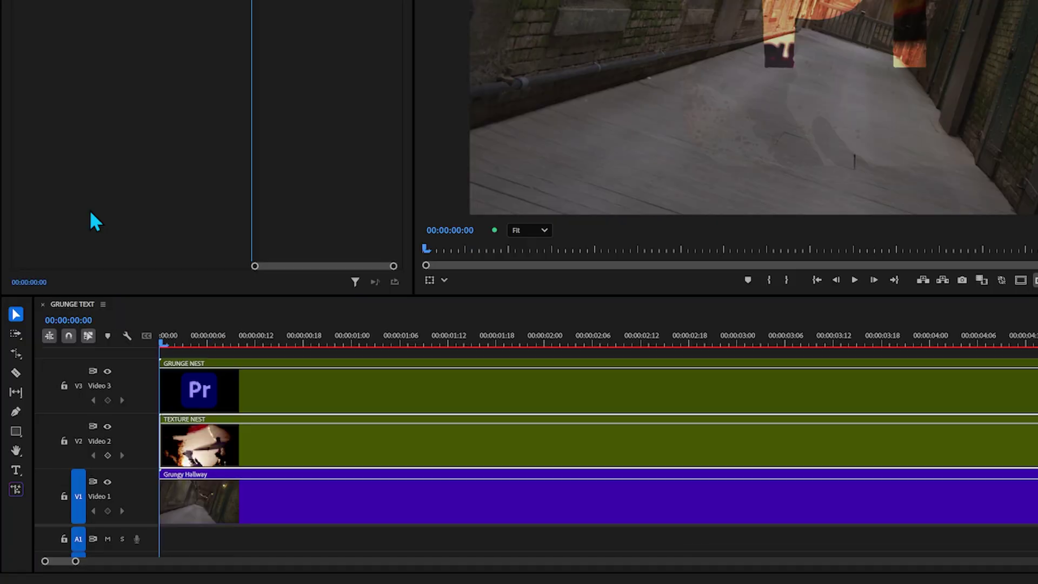
pyautogui.doubleClick(273, 390)
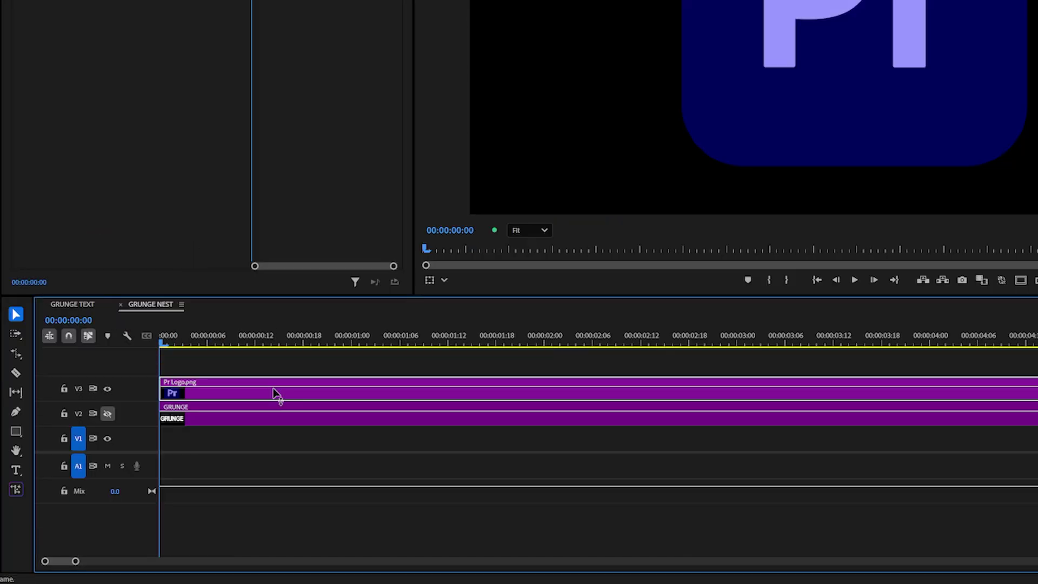
pyautogui.click(108, 413)
pyautogui.click(107, 389)
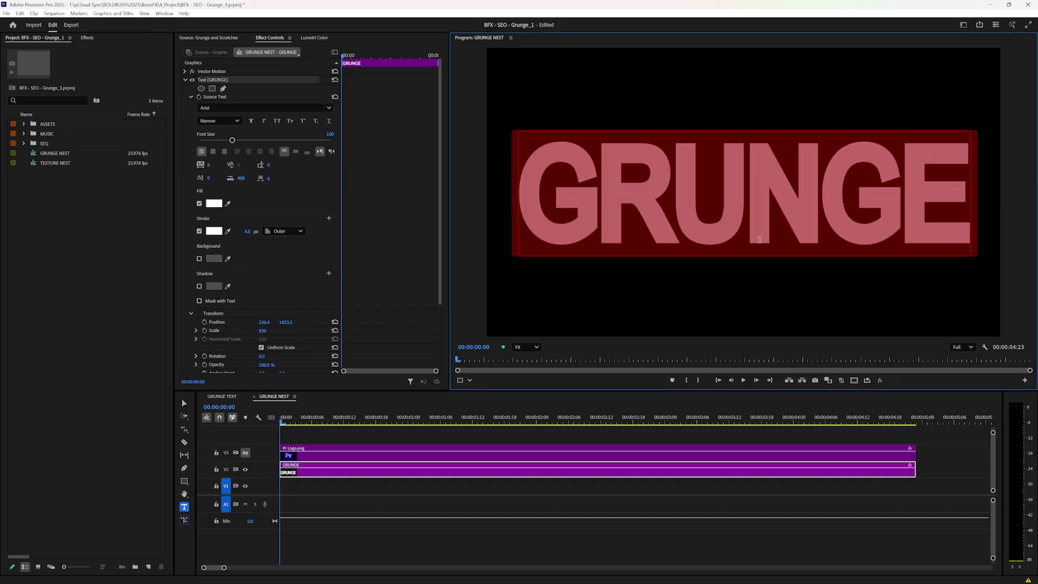
# Step: Add a second line reading MUSIC below GRUNGE in the title
pyautogui.click(760, 239)
pyautogui.press('Return')
pyautogui.write('MUSIC')
pyautogui.click(554, 435)
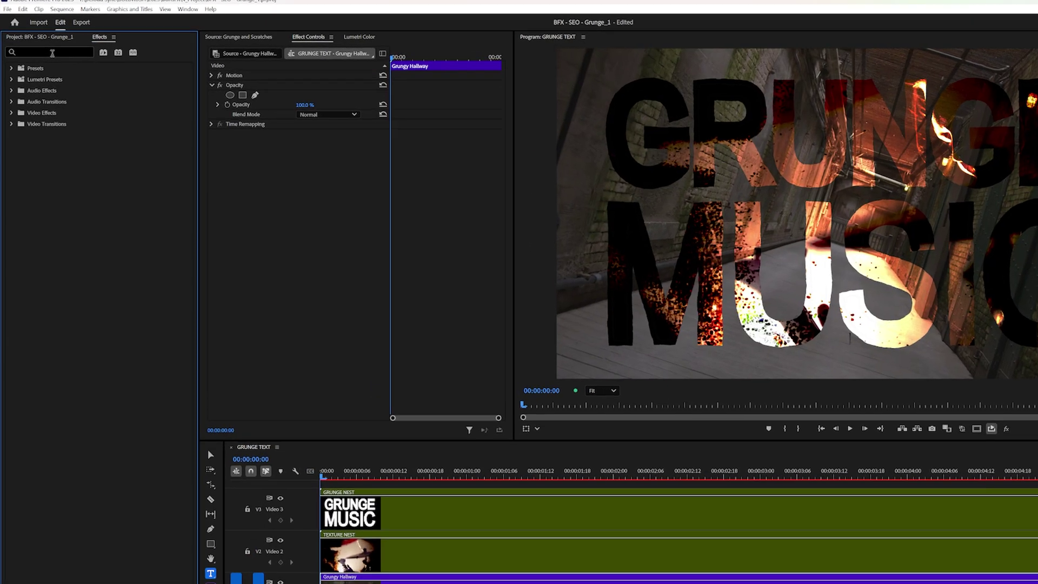
# Step: Search the Effects panel for glow and drag a result onto the timeline
pyautogui.click(52, 53)
pyautogui.write('glow')
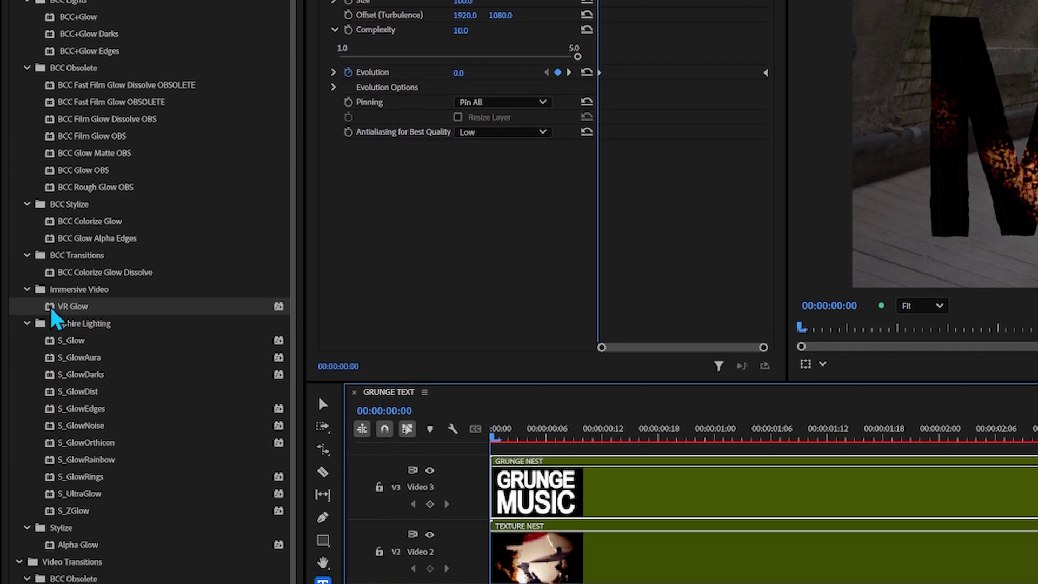
pyautogui.moveTo(51, 310); pyautogui.dragTo(645, 564)
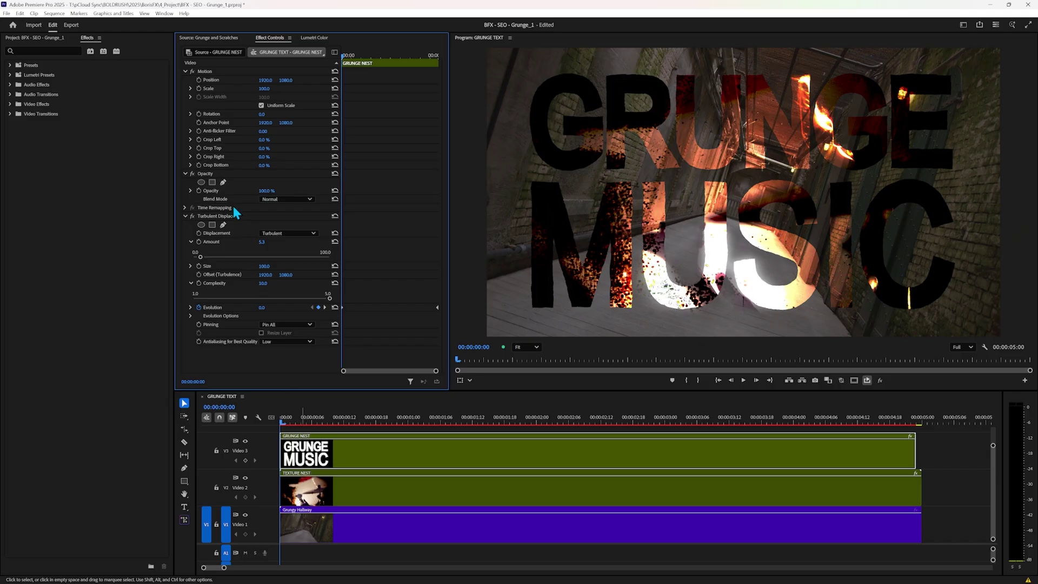
# Step: Set starting Scale and Rotation keyframes and rotate the title to 22.3°
pyautogui.click(199, 88)
pyautogui.click(199, 114)
pyautogui.moveTo(263, 114); pyautogui.dragTo(274, 114)
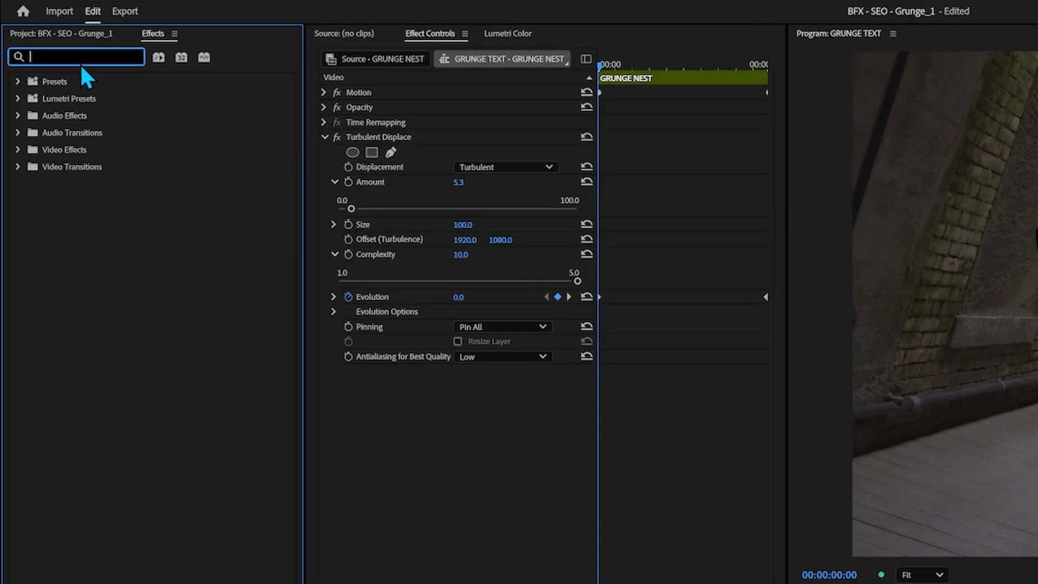
# Step: Find BCC Grunge, disable Turbulent Displace, reset the title's Motion, and hide the Video 2 texture
pyautogui.write('BCC GRUNG')
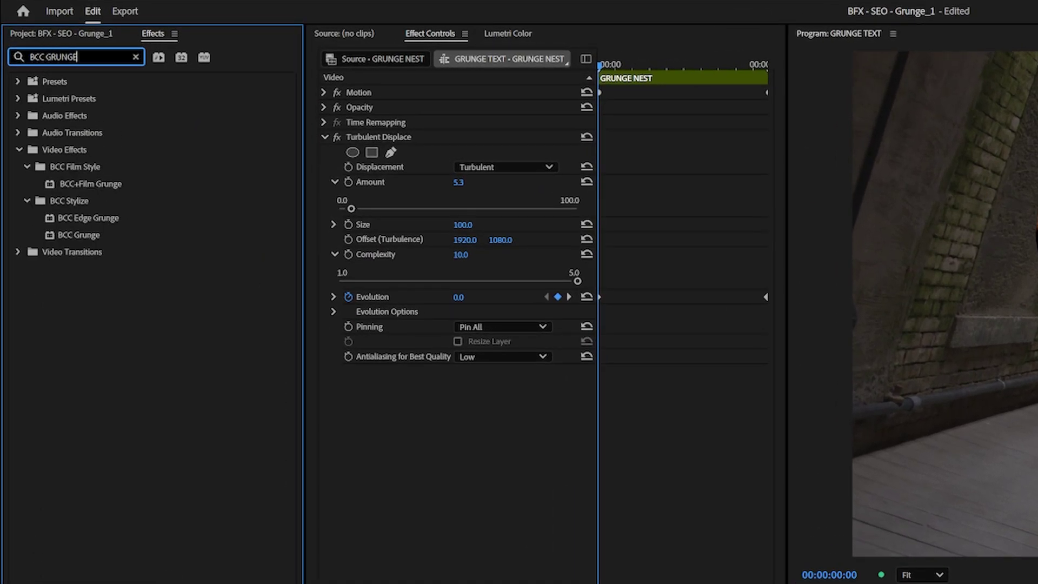
pyautogui.write('E')
pyautogui.click(73, 237)
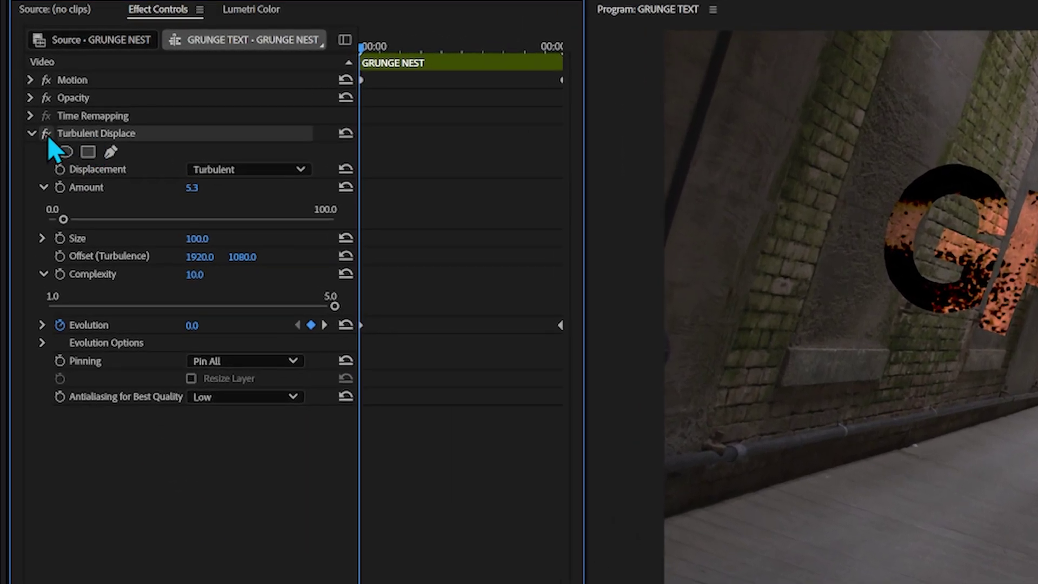
pyautogui.click(27, 95)
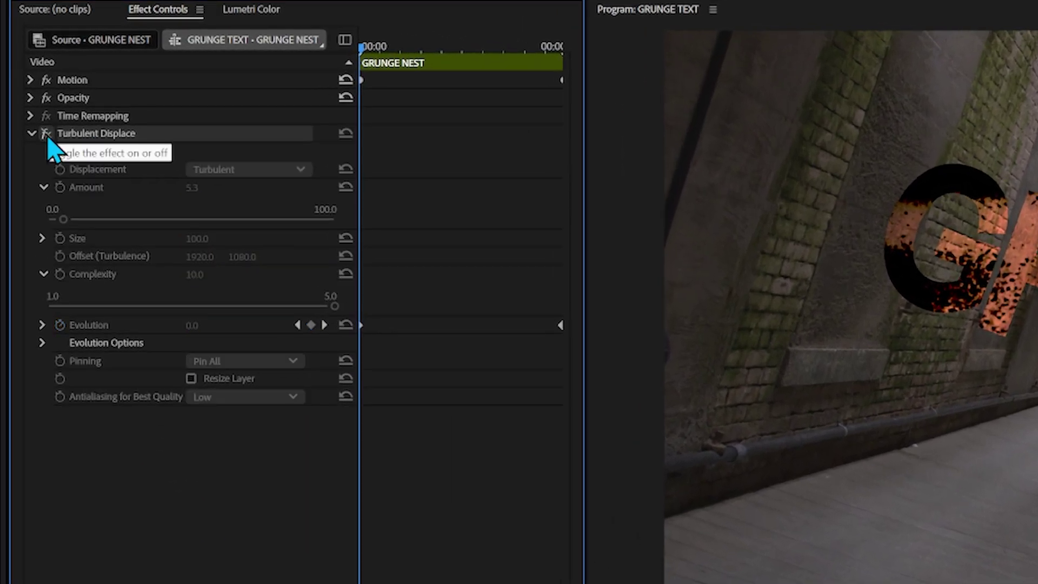
pyautogui.click(346, 80)
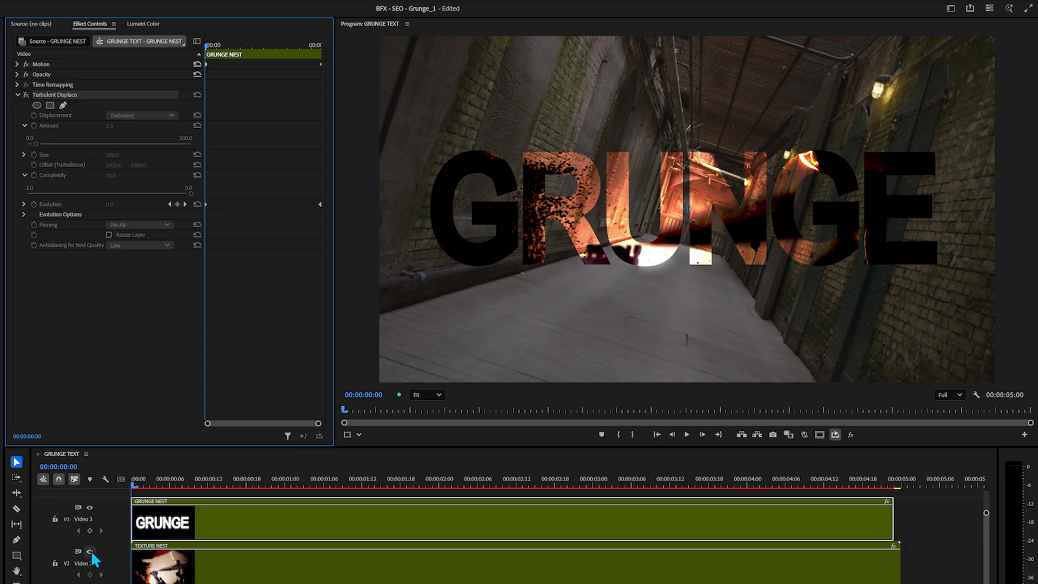
pyautogui.click(90, 552)
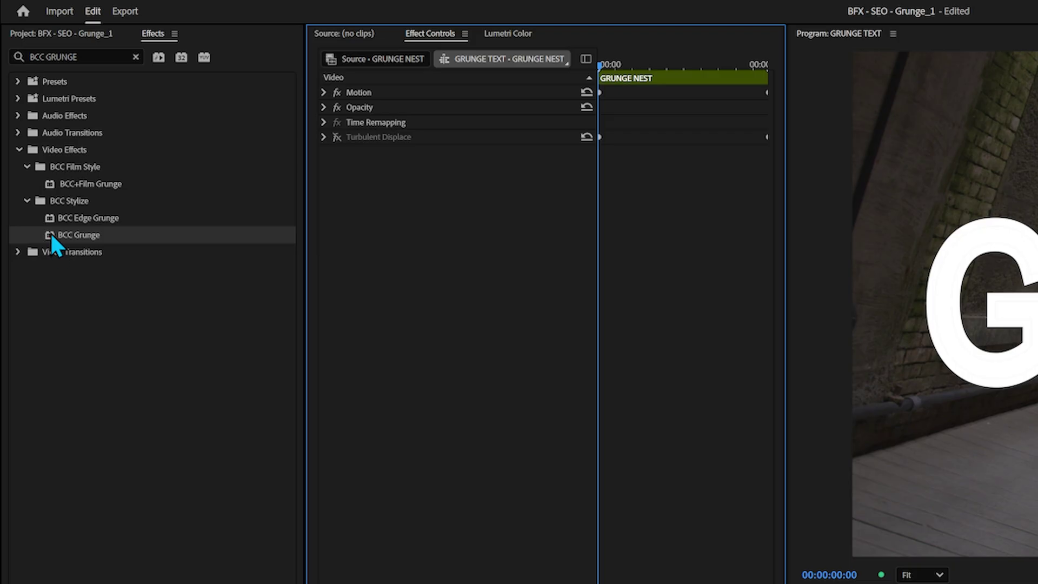
# Step: Apply BCC Grunge to the GRUNGE NEST clip and cycle textures until VV_DuctTapePack_01.jpg
pyautogui.moveTo(63, 234); pyautogui.dragTo(157, 155)
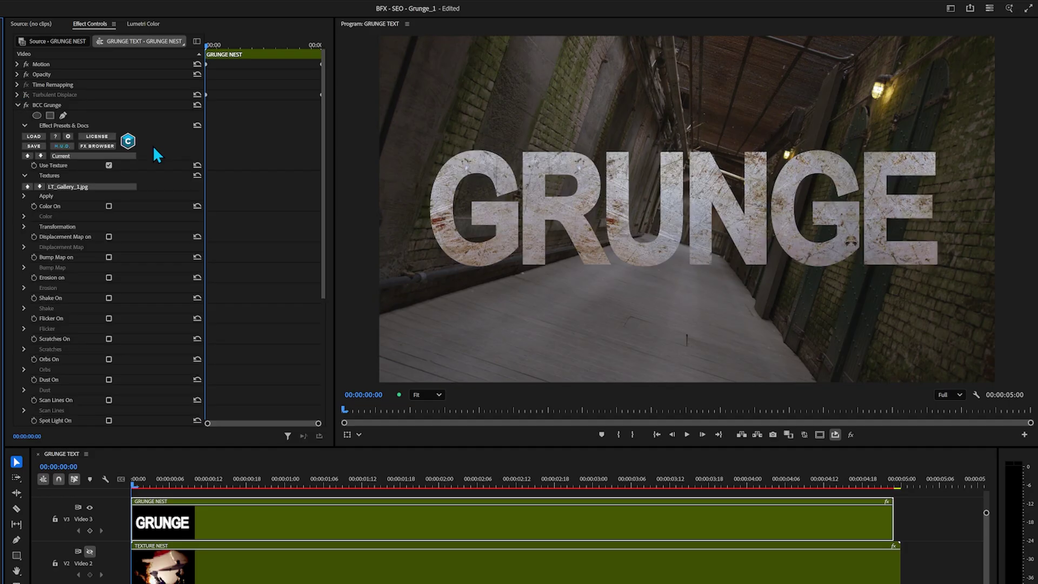
pyautogui.click(27, 187)
pyautogui.click(28, 187)
pyautogui.click(28, 187)
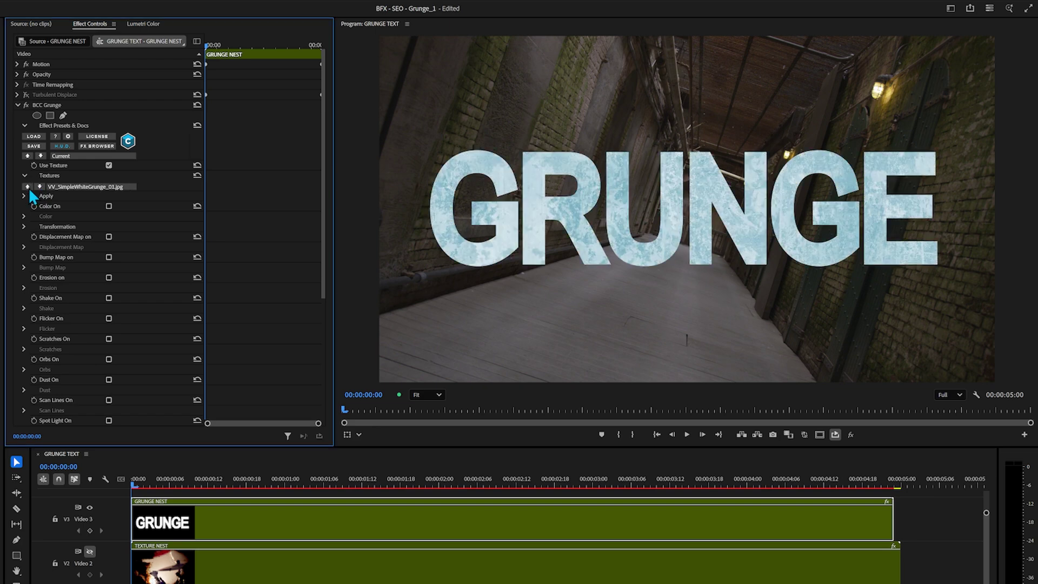
pyautogui.click(30, 187)
pyautogui.click(31, 187)
pyautogui.click(31, 186)
pyautogui.click(31, 187)
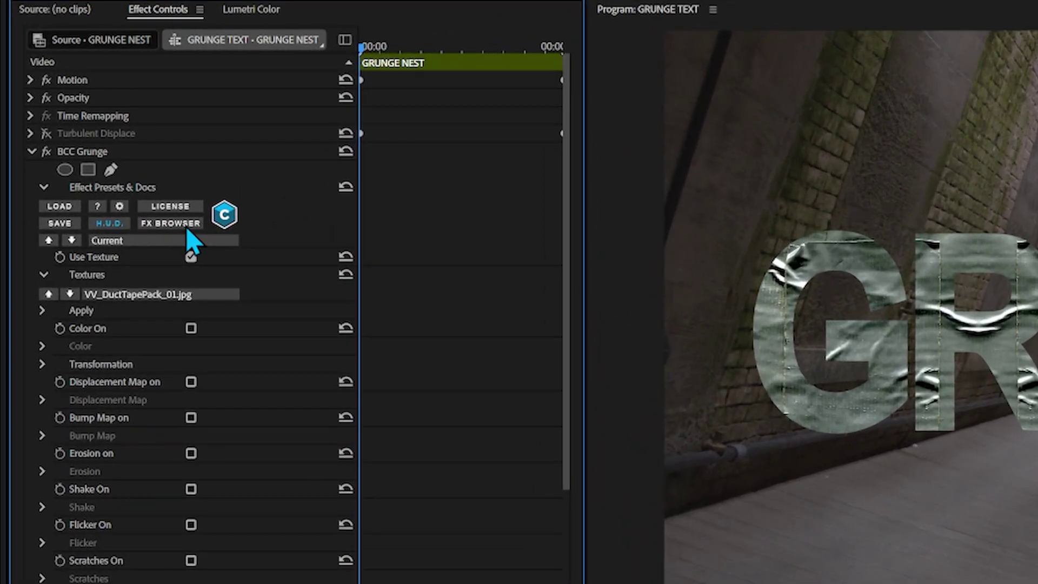
# Step: Preview Grunger, PittedAndEroded, RustyErosion and RoughAndReady presets, then apply RoughAndReady to the title
pyautogui.click(171, 223)
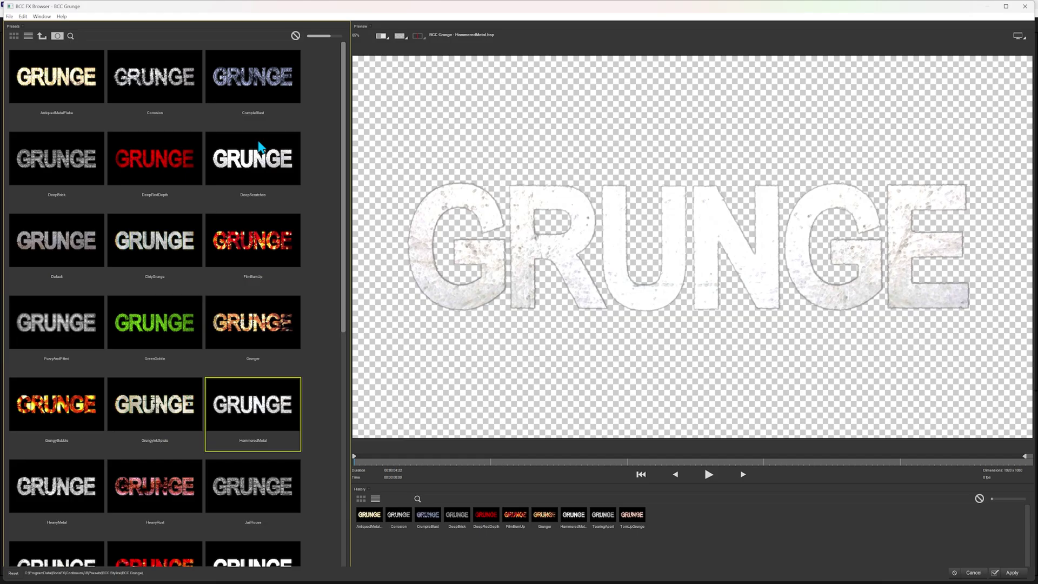
pyautogui.click(261, 329)
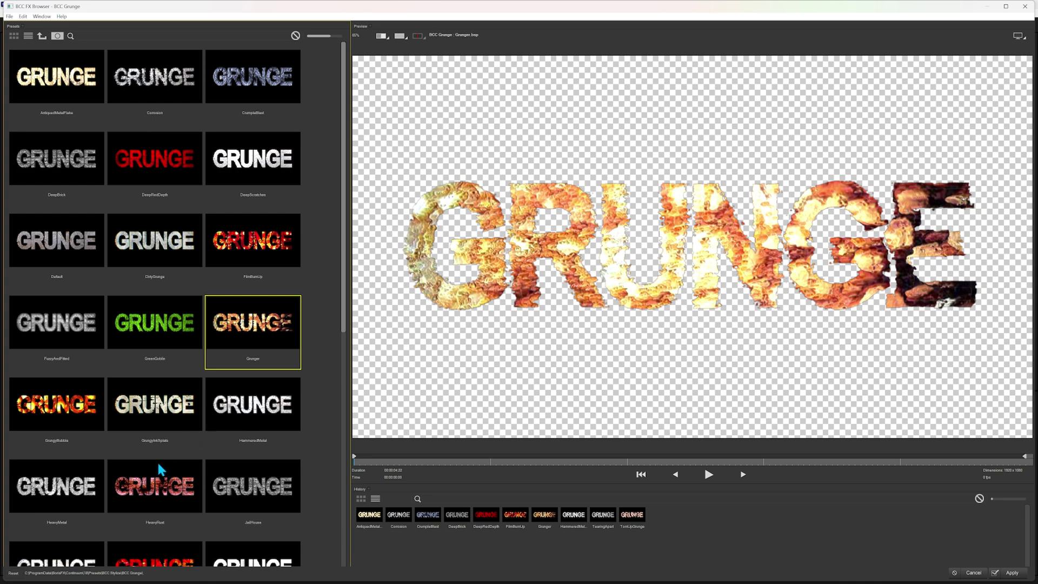
pyautogui.scroll(-5, 69, 400)
pyautogui.click(65, 347)
pyautogui.click(164, 422)
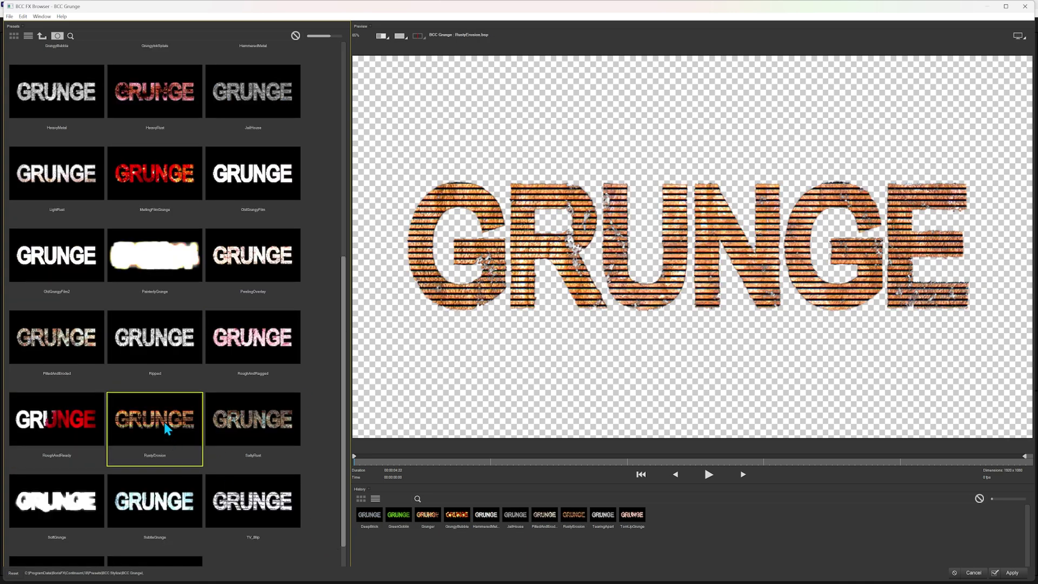
pyautogui.click(64, 420)
pyautogui.scroll(5, 64, 420)
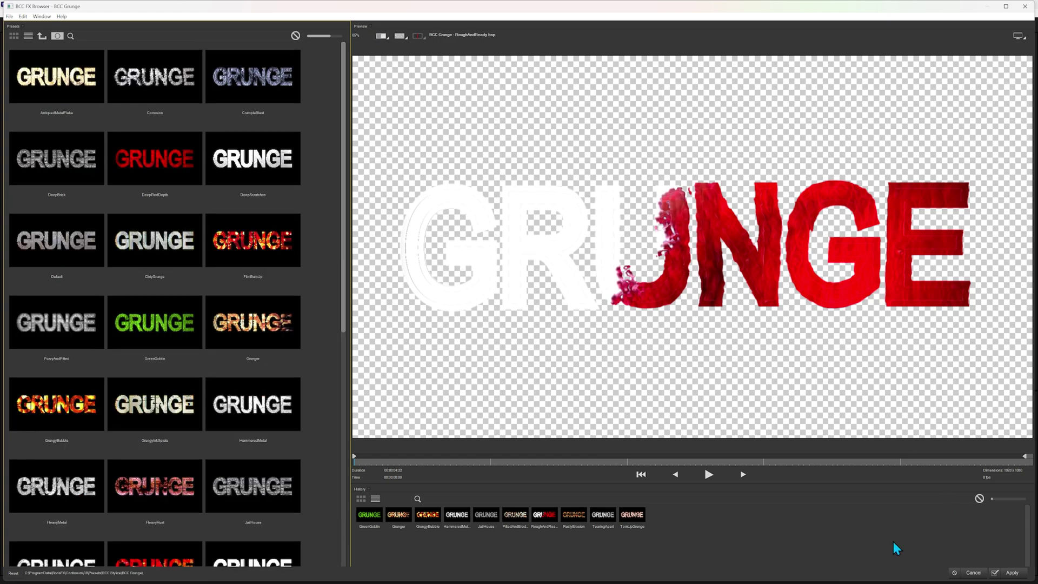
pyautogui.click(1011, 572)
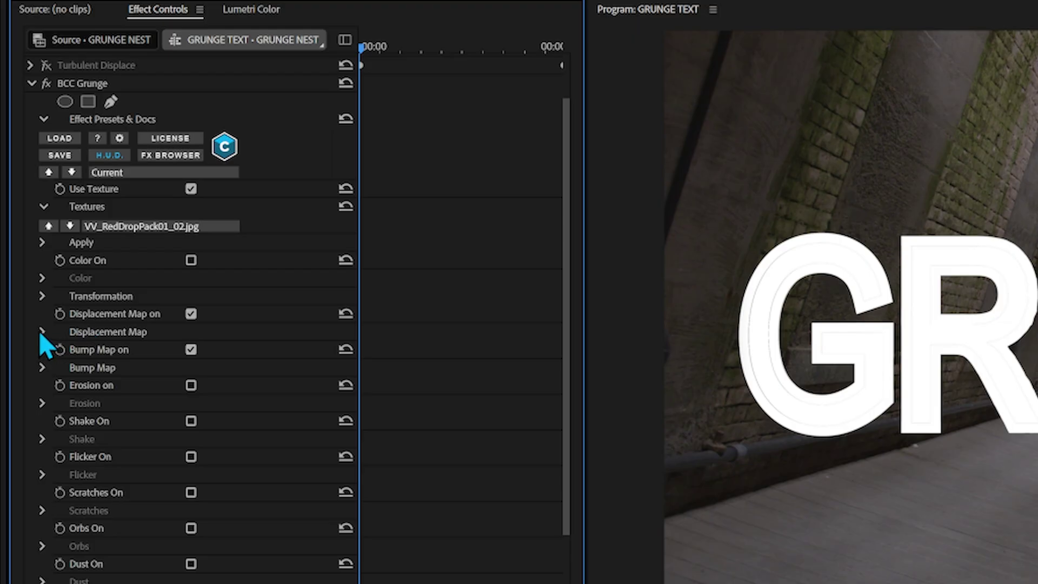
# Step: Set BCC Grunge's Displacement Map source to Layer and open the Displacement Layer track list
pyautogui.click(42, 332)
pyautogui.click(299, 370)
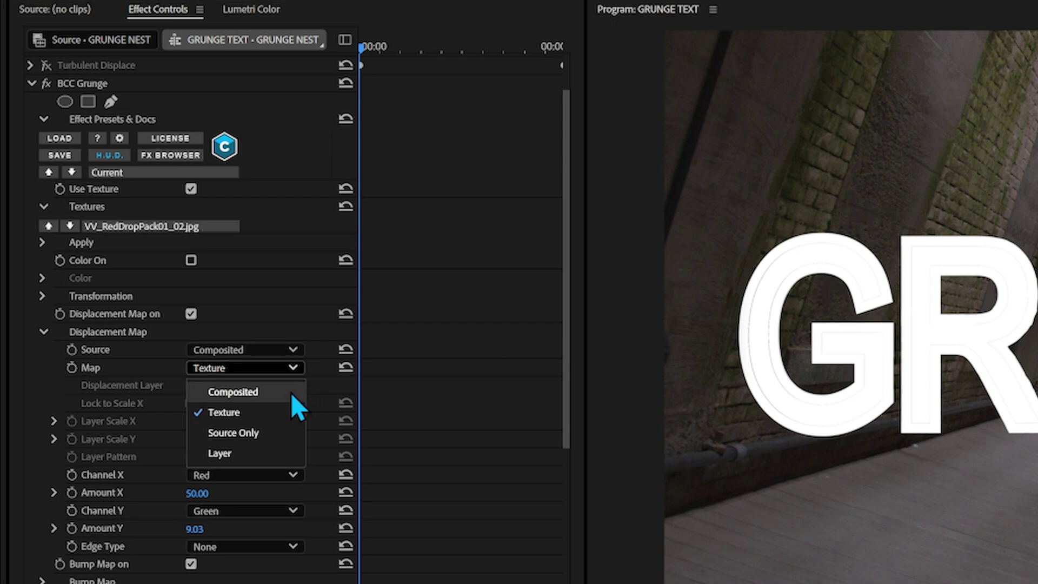
pyautogui.click(277, 454)
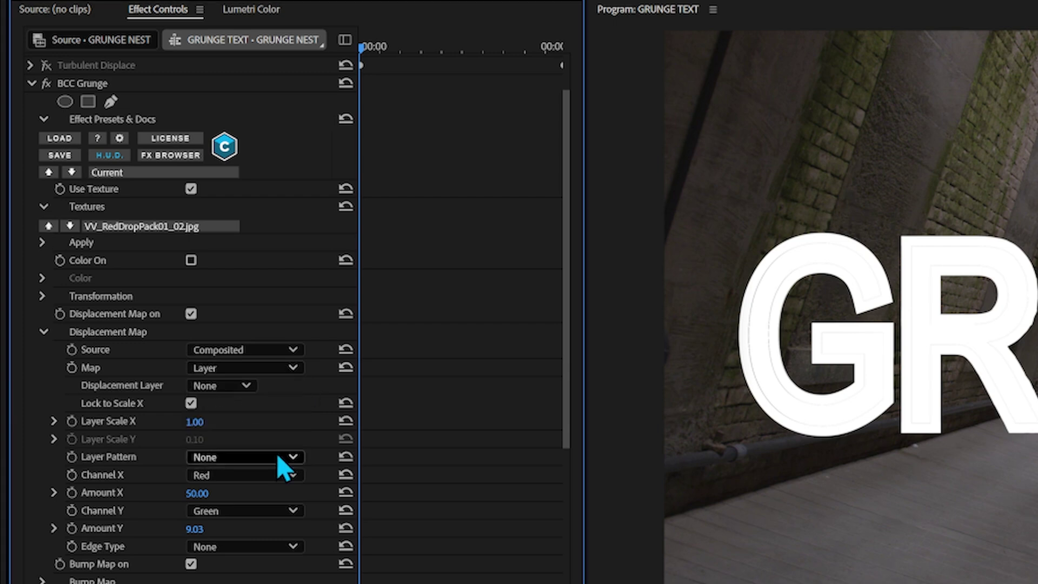
pyautogui.click(248, 385)
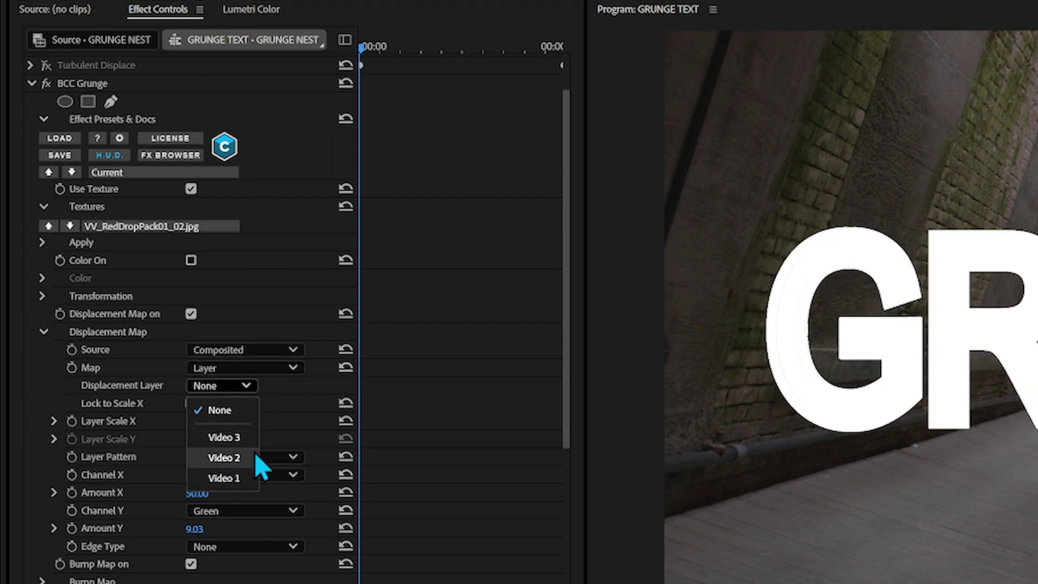